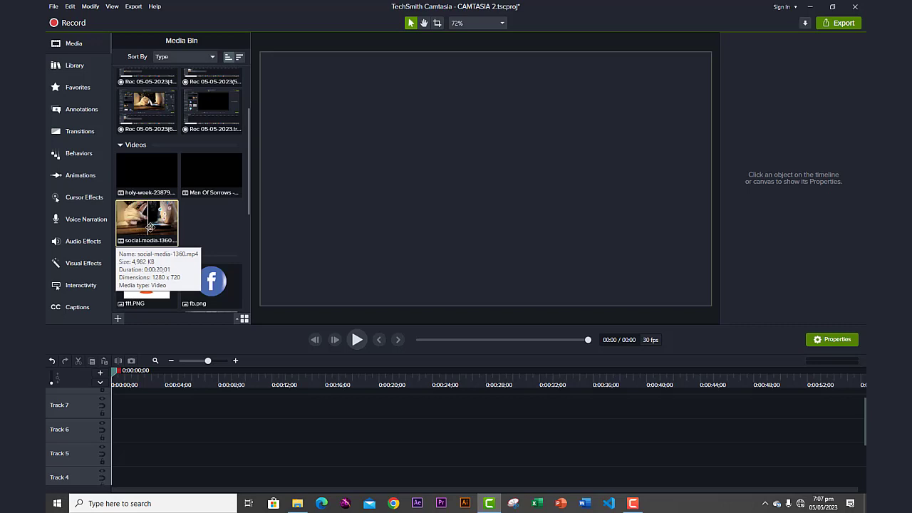
- Add the social-media-1360 video at the start of Track 6 and preview its opening seconds at normal speed
drag(141, 229, 112, 436)
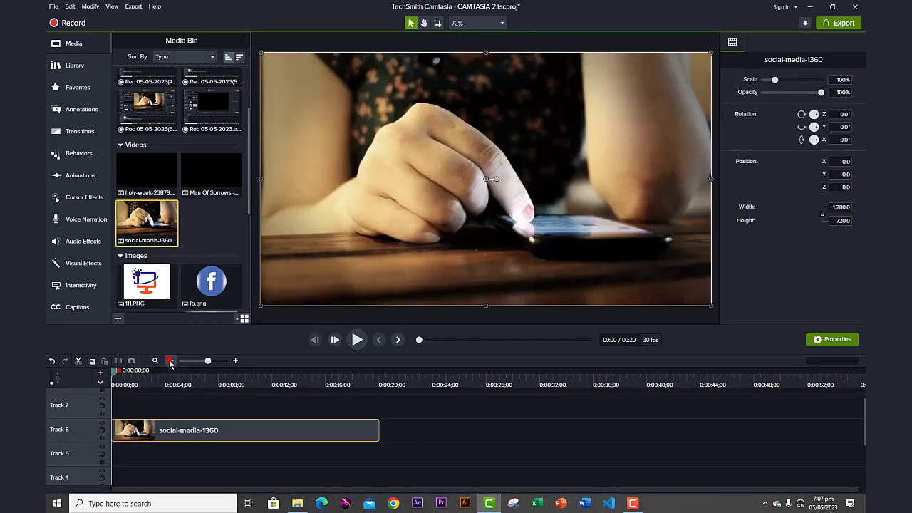
click(171, 360)
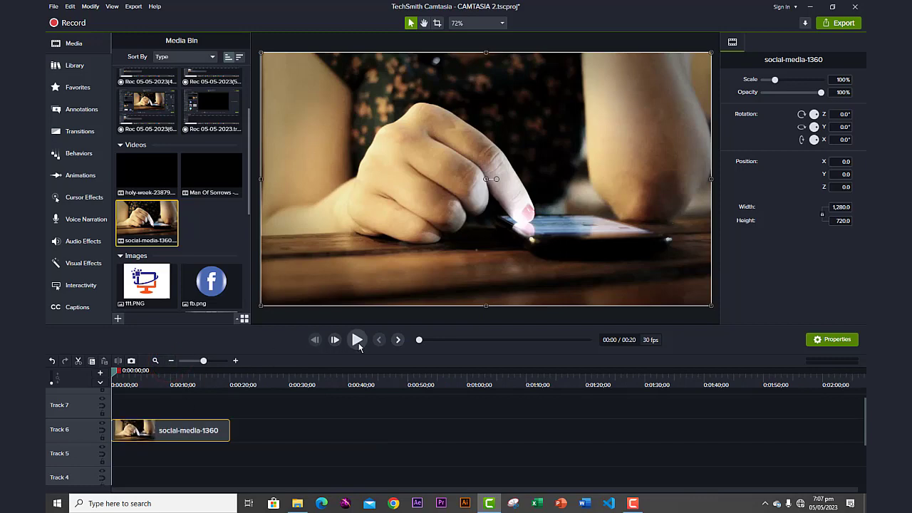
click(358, 340)
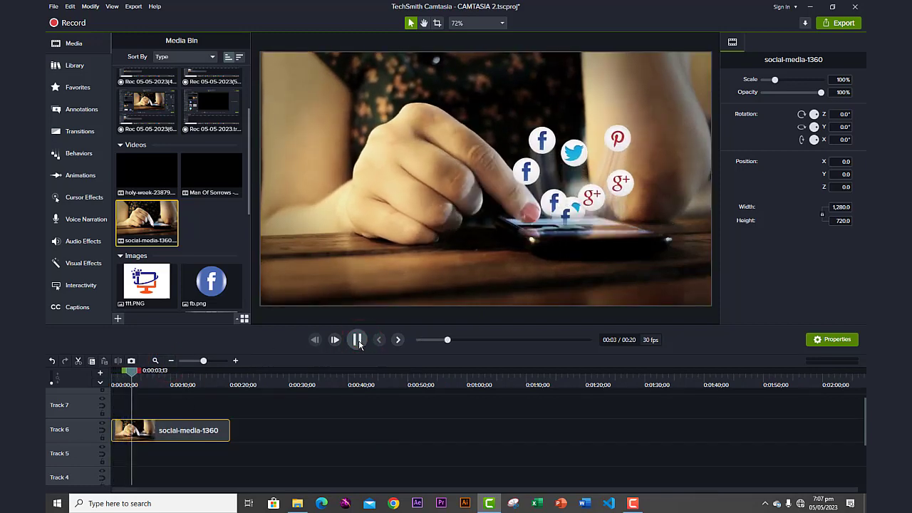
click(359, 340)
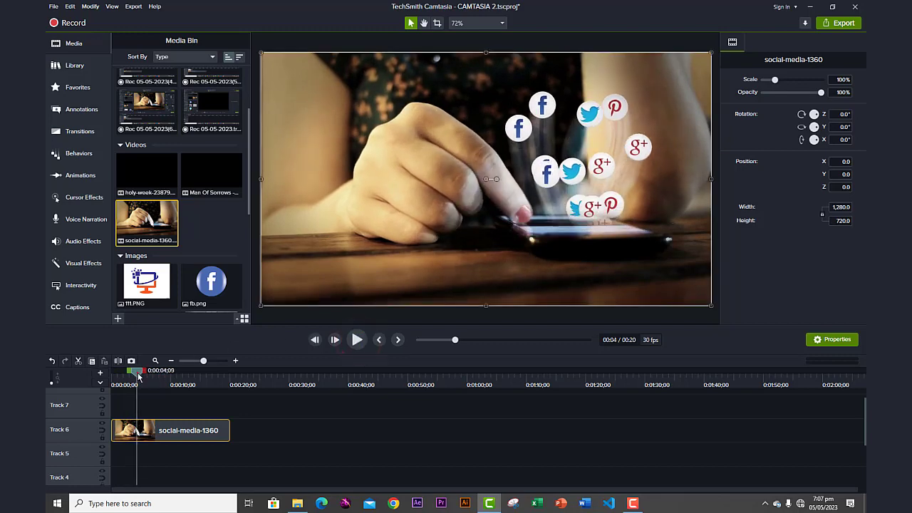
drag(135, 371, 100, 385)
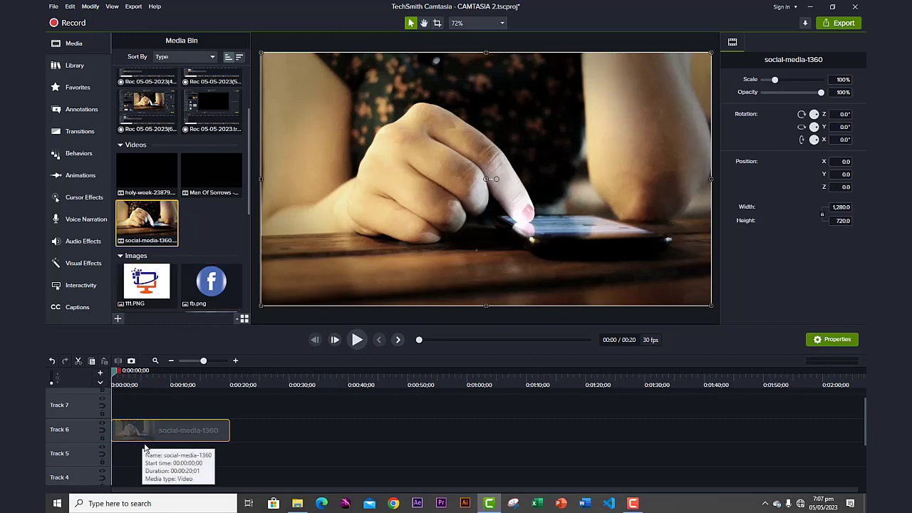
drag(148, 433, 163, 441)
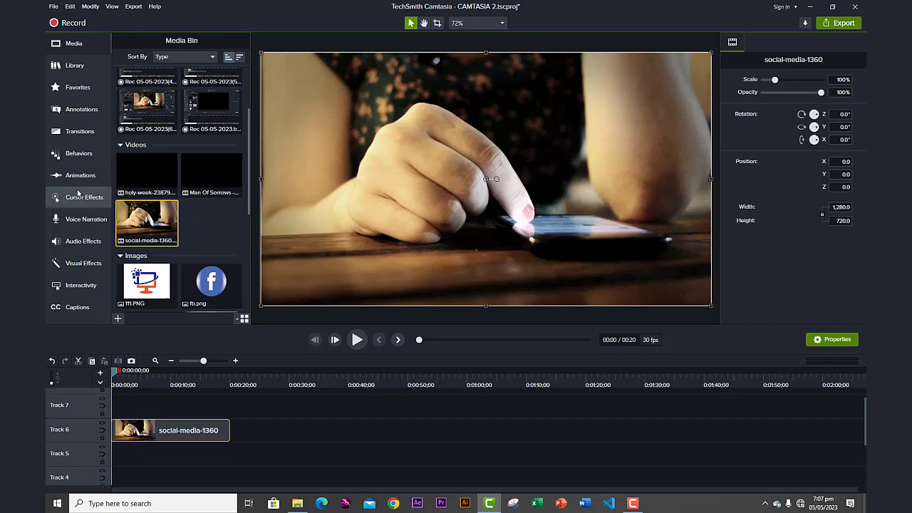
- Apply the Clip Speed visual effect to the social-media-1360 clip and set its speed to 0.5x
click(81, 268)
scroll(156, 196, up, 1)
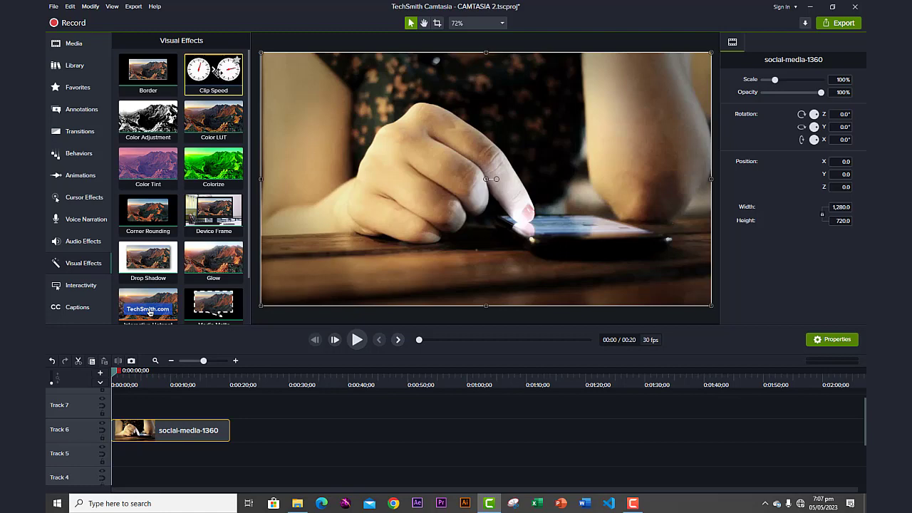
drag(218, 71, 147, 433)
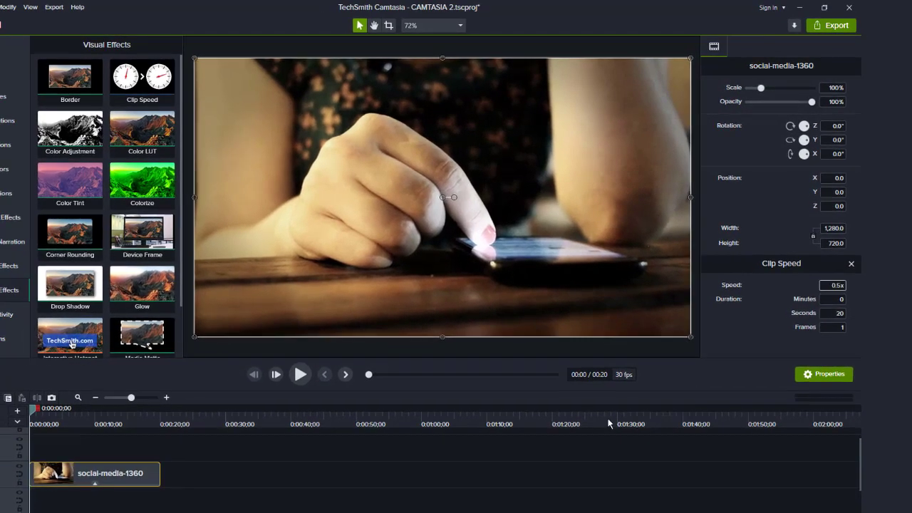
click(380, 489)
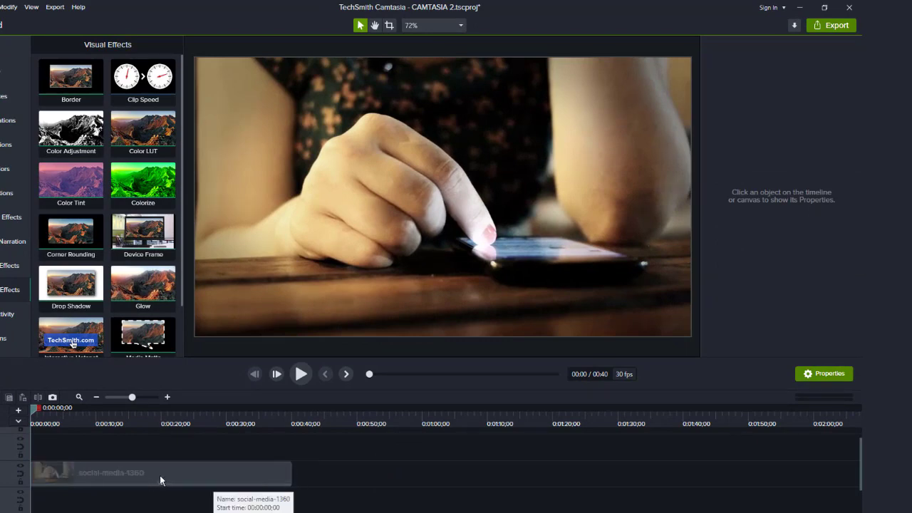
click(338, 482)
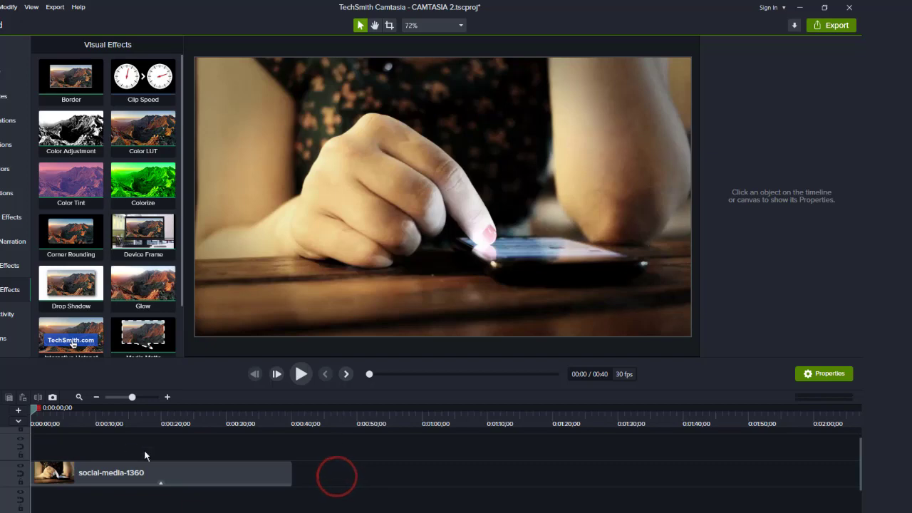
- Play the opening seconds of the slowed clip and return the playhead to the start of the timeline
click(302, 374)
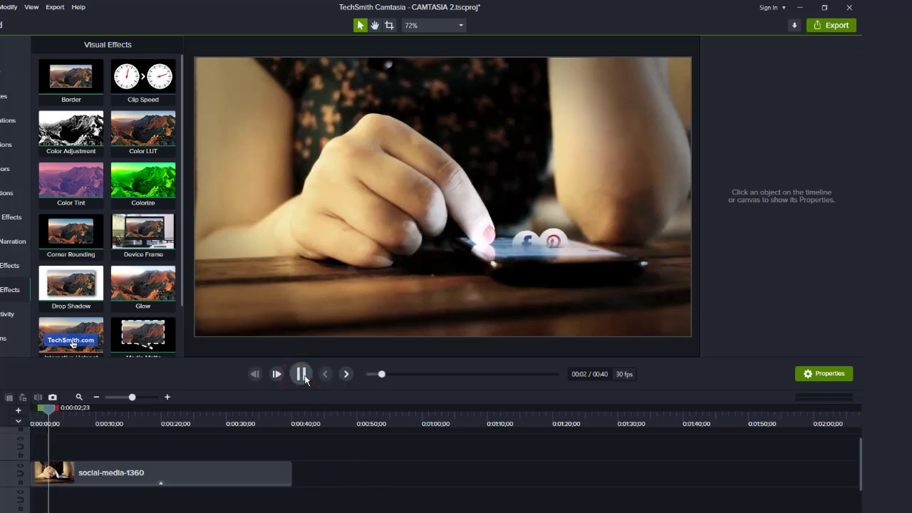
click(302, 374)
drag(51, 407, 34, 407)
- Scale the slowed clip to 50% and move it to the canvas's lower-left quarter at X -320, Y -180
click(433, 247)
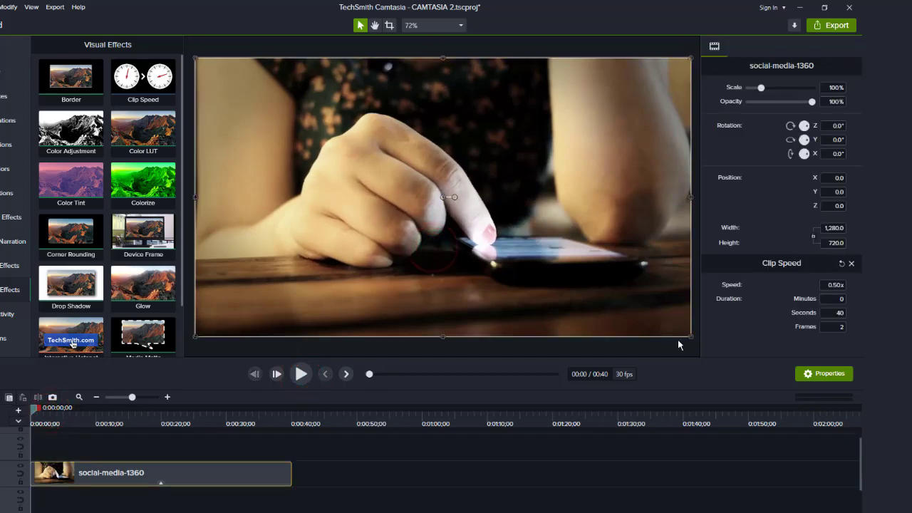
drag(691, 337, 443, 197)
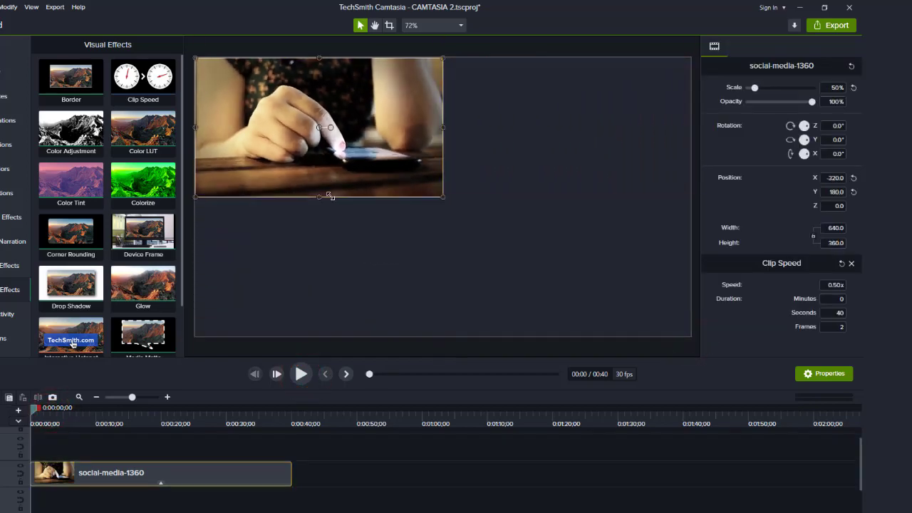
drag(351, 168, 351, 289)
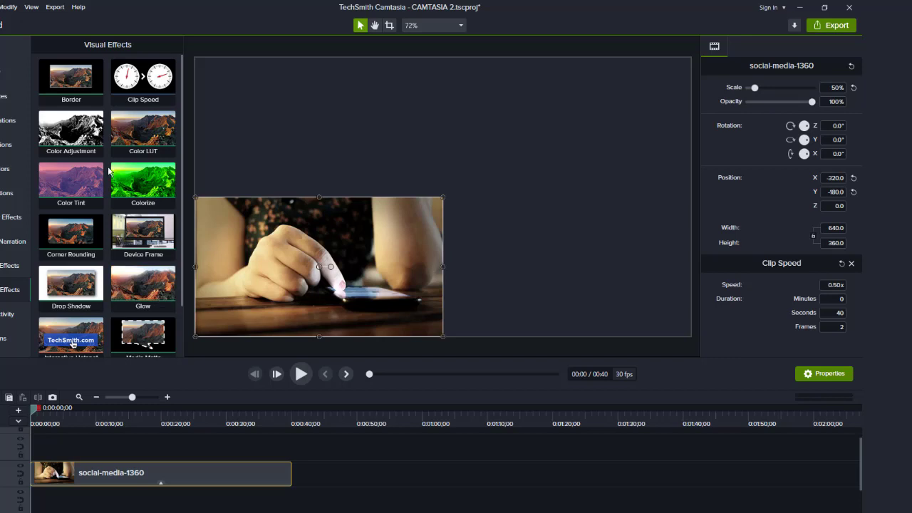
- Add a second copy of social-media-1360 at the timeline start, on the track directly above the slowed clip
click(10, 47)
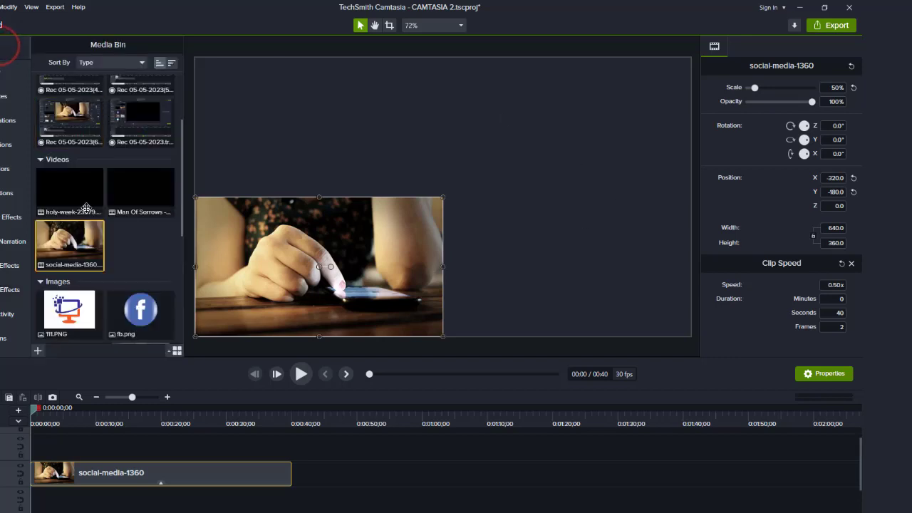
drag(70, 244, 35, 468)
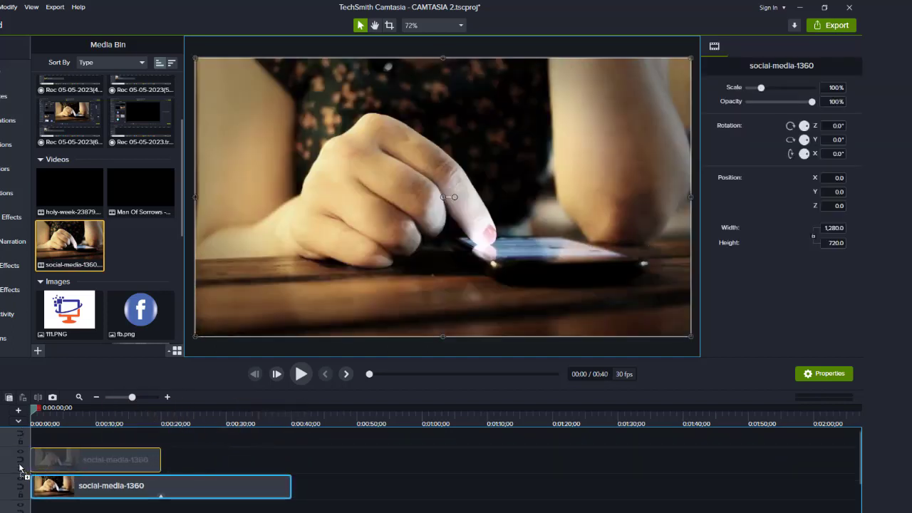
click(494, 261)
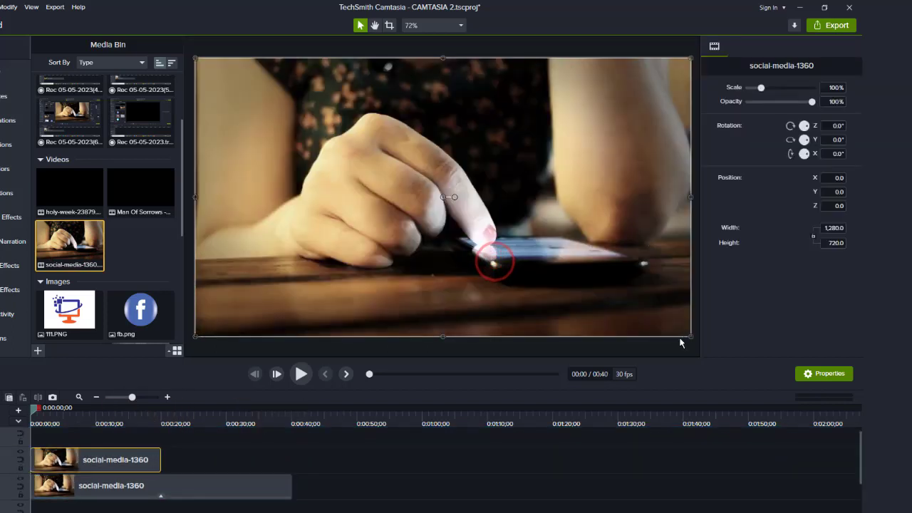
- Scale the second clip to about 49.7% and fit it in the canvas's upper-left quarter, directly above the slowed clip
drag(691, 336, 360, 170)
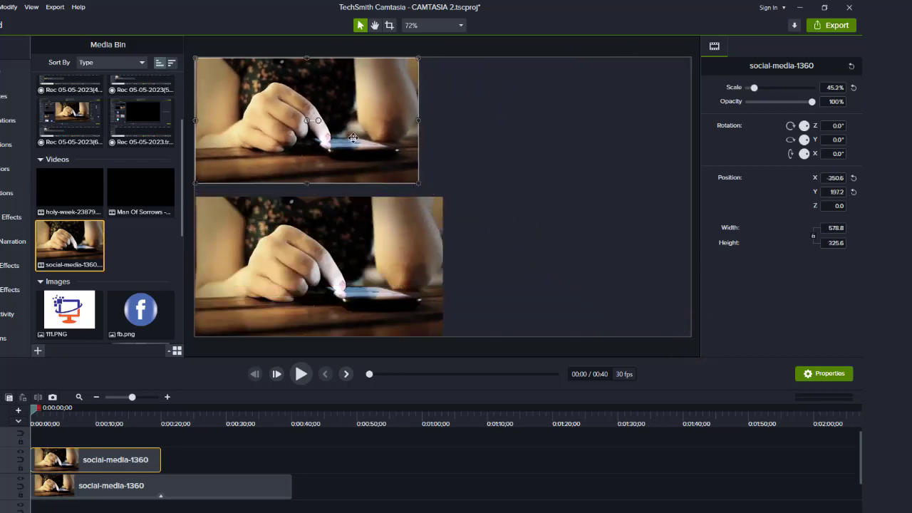
drag(345, 131, 398, 131)
drag(431, 64, 447, 59)
drag(360, 101, 349, 105)
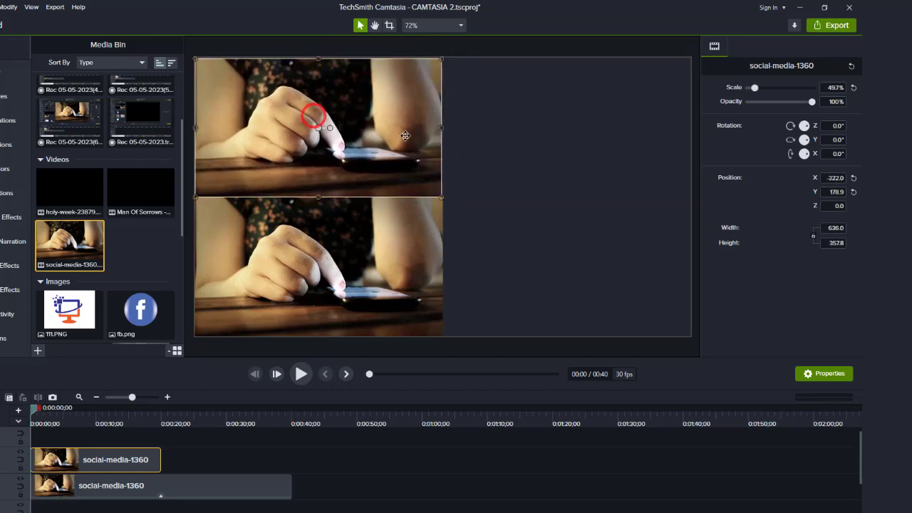
click(299, 250)
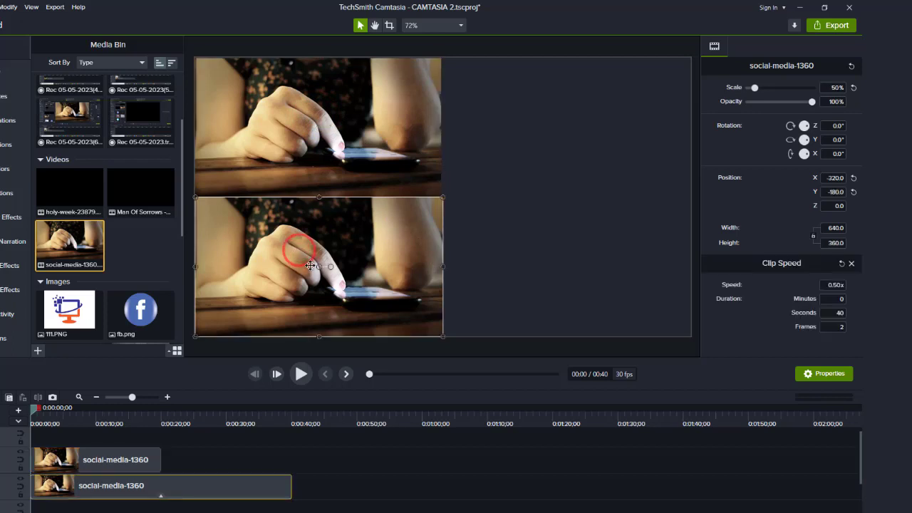
click(278, 176)
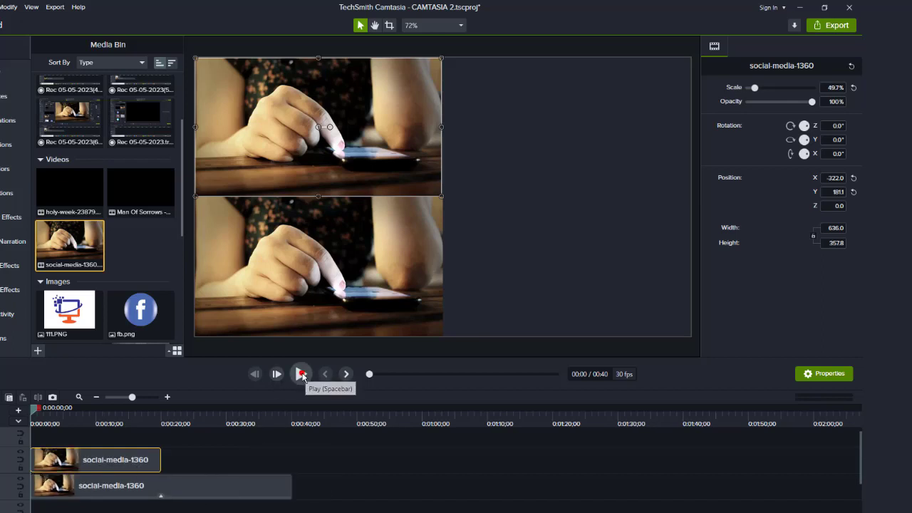
- Play both clips together for about ten seconds to compare normal and half speed, and inspect each timeline clip
click(302, 377)
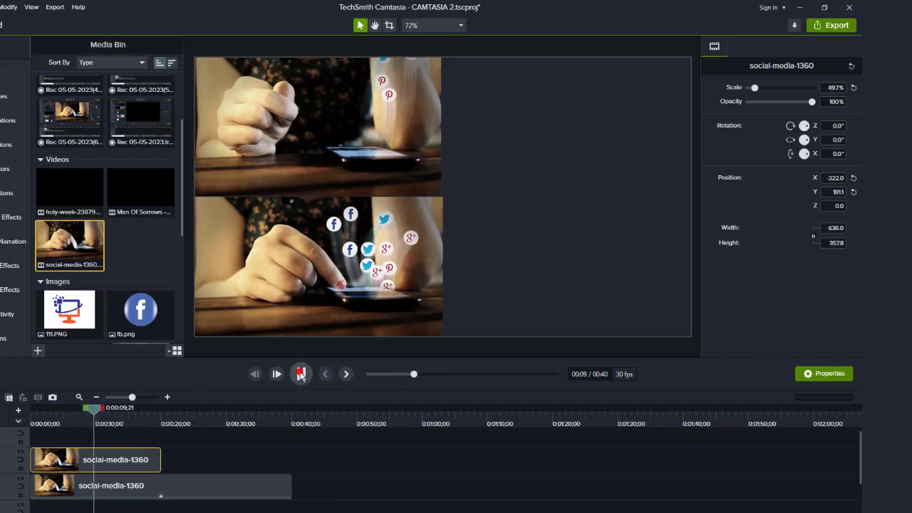
click(300, 375)
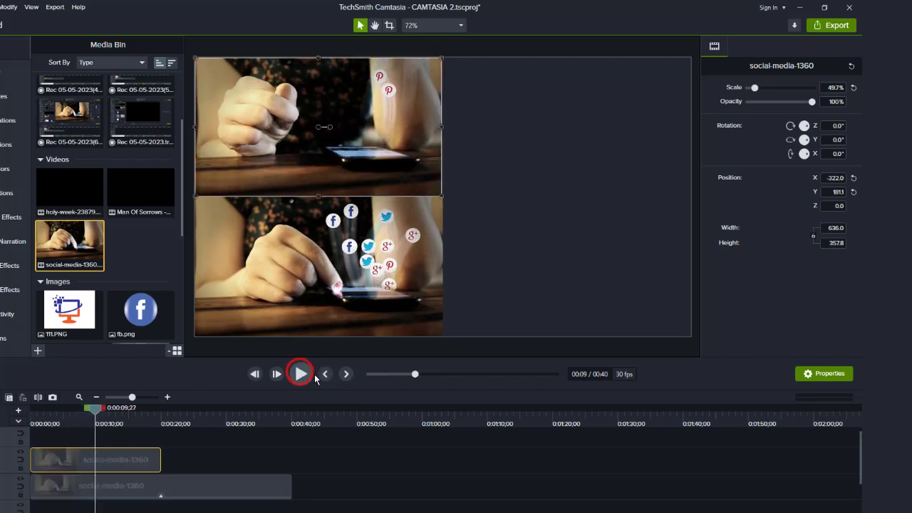
click(121, 464)
click(118, 490)
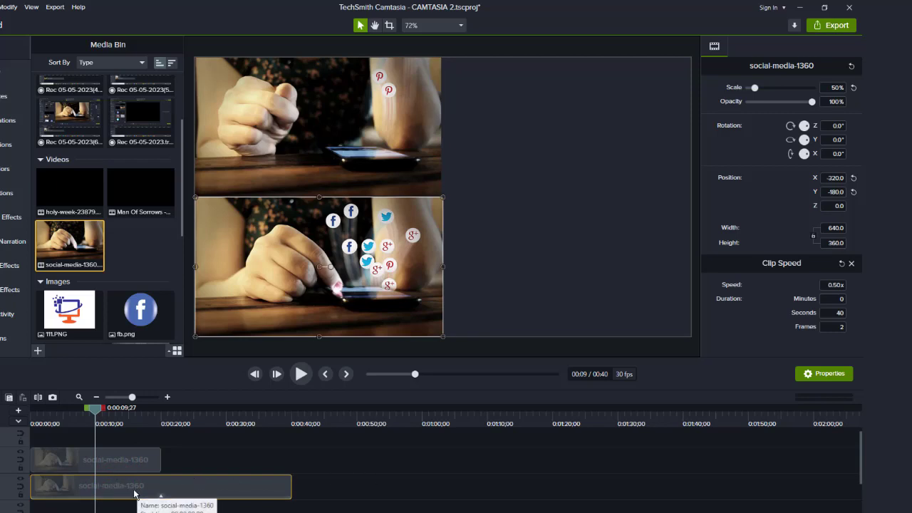
- Move the slowed clip down to Track 5 and set its clip speed to 2x
drag(211, 482, 112, 512)
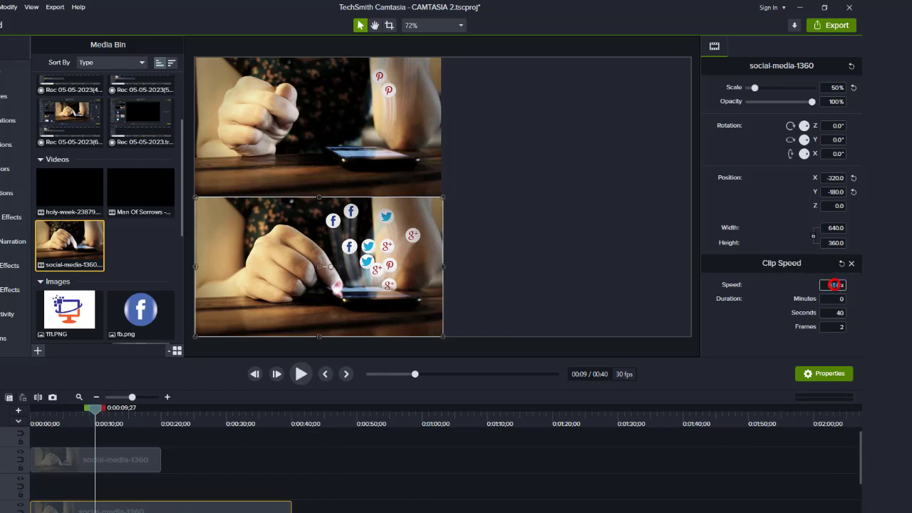
click(834, 284)
click(412, 497)
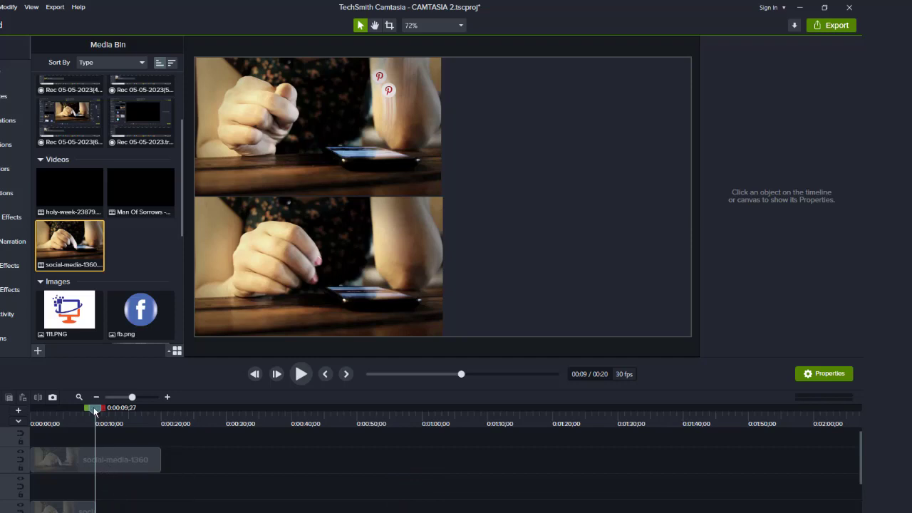
- Play both clips from the start to compare normal and double speed, and scrub back to 0:00:04;25
drag(94, 411, 10, 438)
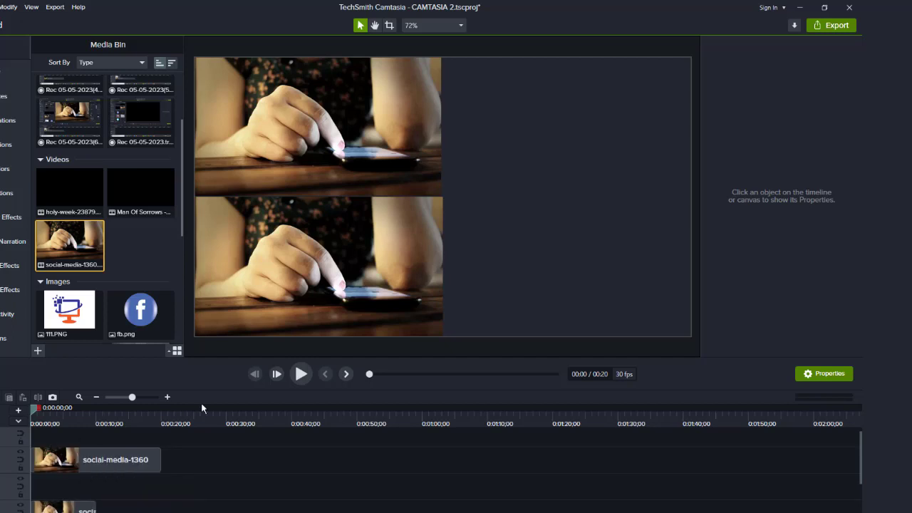
click(299, 375)
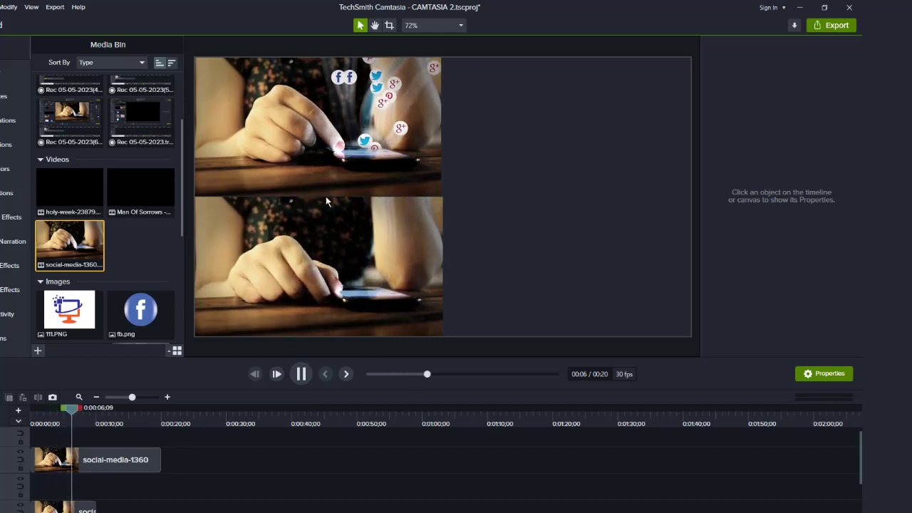
click(300, 374)
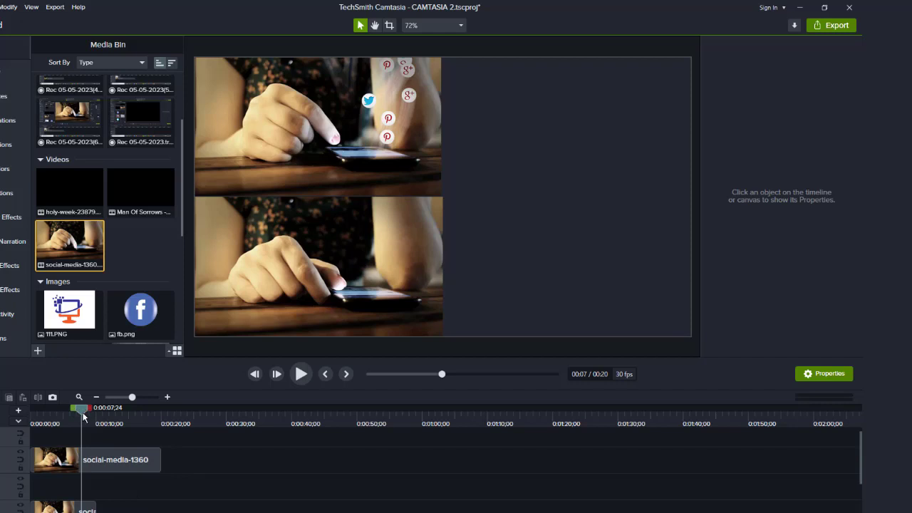
drag(83, 410, 63, 411)
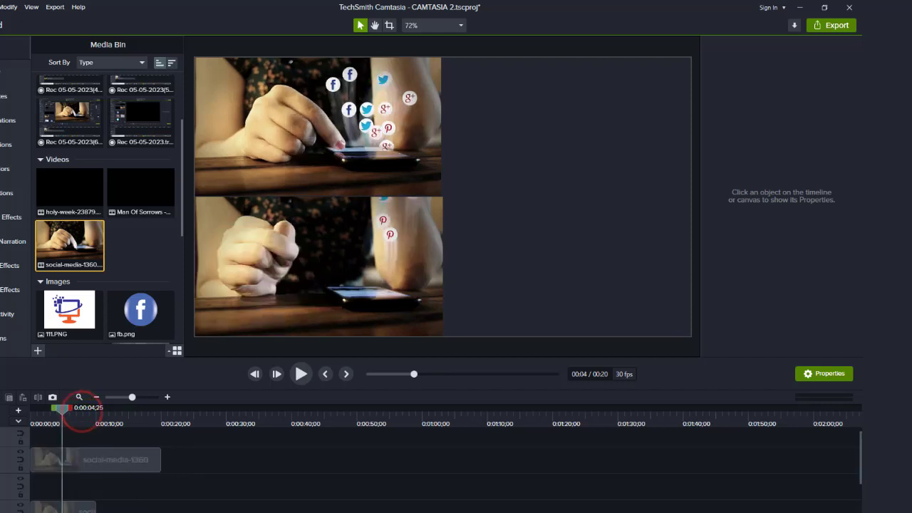
- Delete the double-speed clip from Track 5 and add a fresh copy of social-media-1360 at the start of Track 6
click(74, 508)
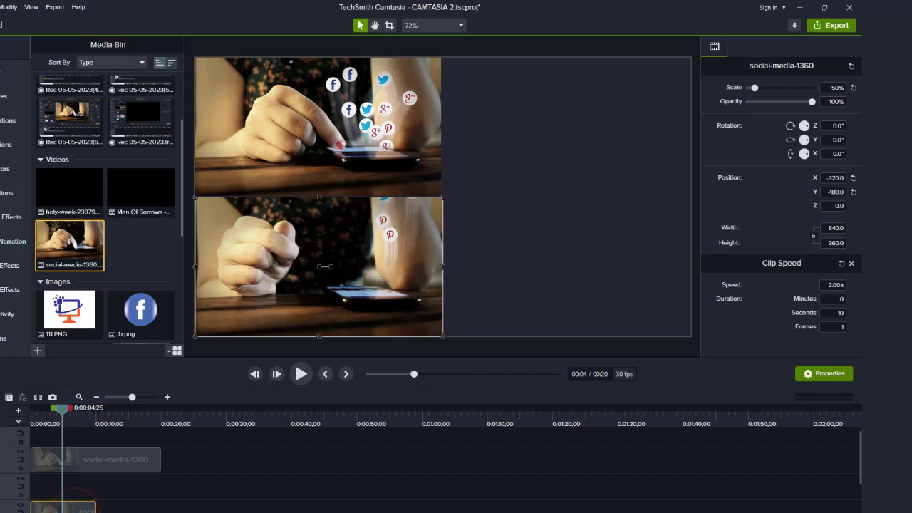
right_click(74, 509)
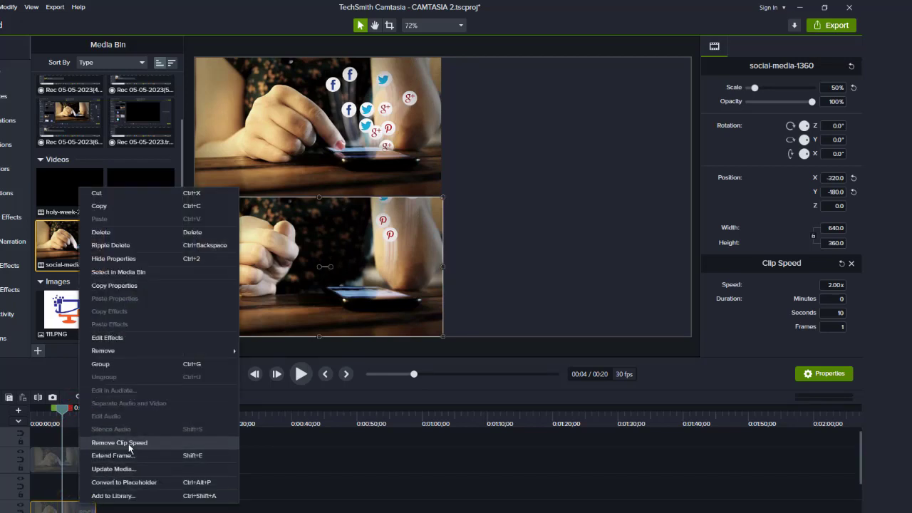
click(89, 510)
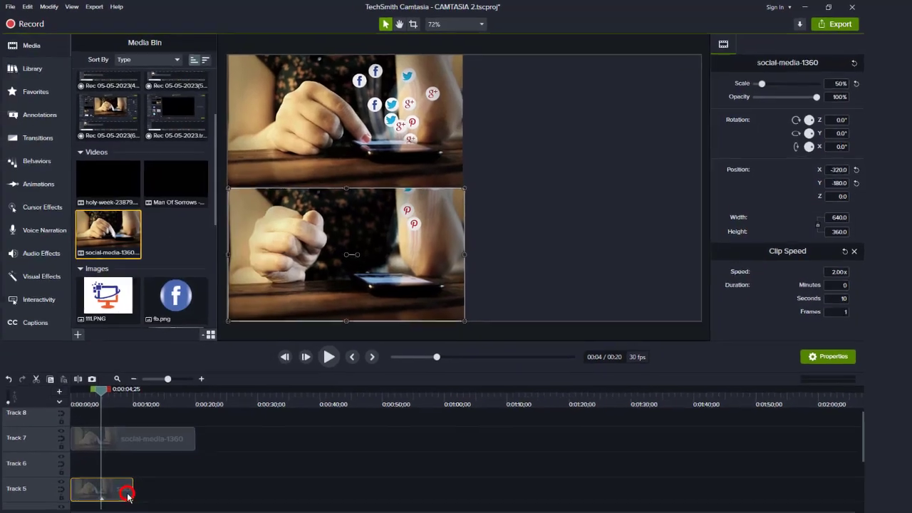
key(Delete)
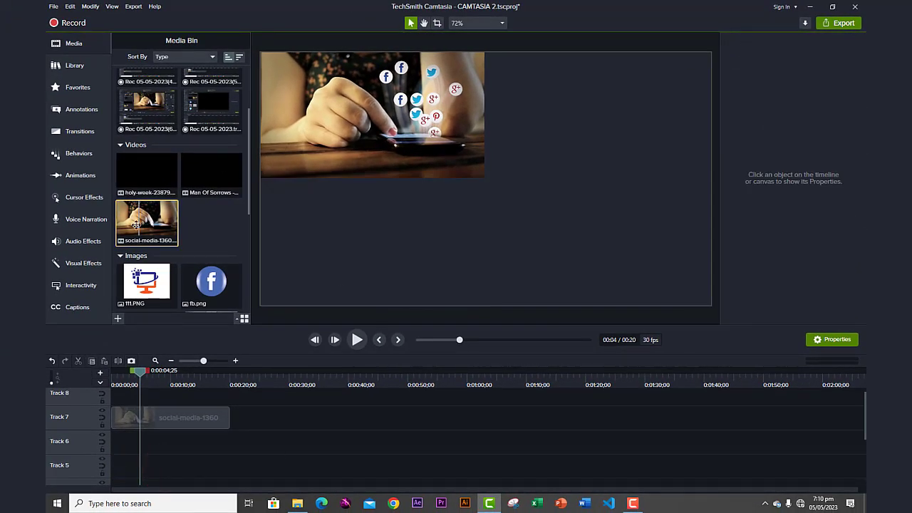
drag(136, 225, 106, 443)
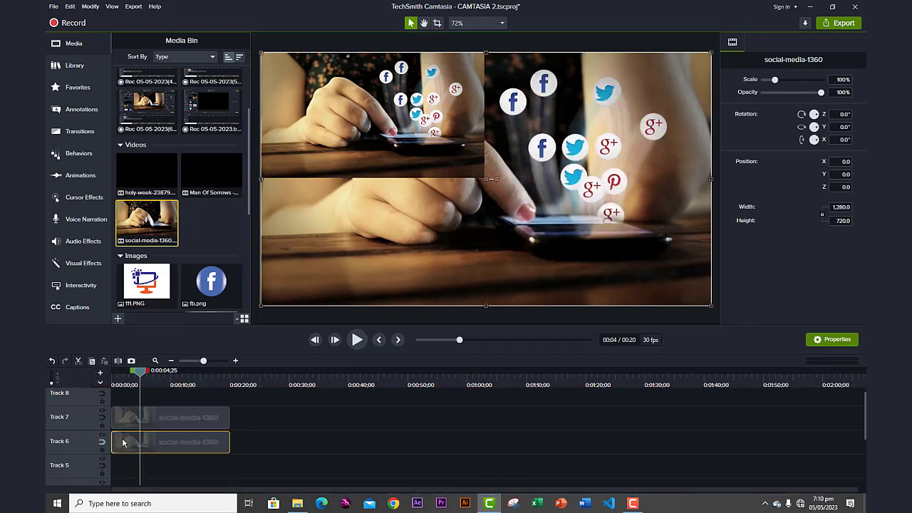
- Scale the social-media-1360 clip on Track 6 to about 49.7% and place it in the canvas's lower-left quarter, beneath the other copy
click(151, 443)
drag(709, 311, 508, 191)
drag(497, 157, 500, 282)
drag(507, 317, 487, 289)
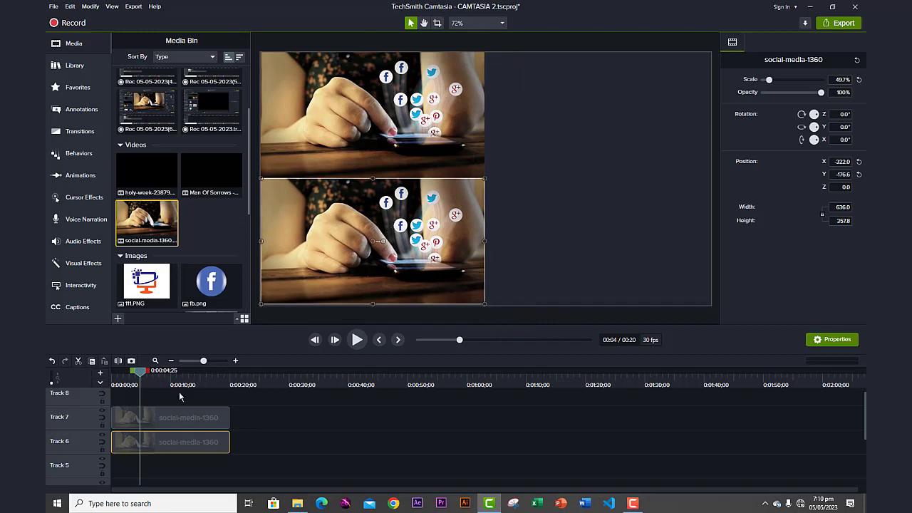
- Add Clip Speed to the Track 6 clip and shorten its speed bar to about 6 seconds 16 frames, giving 3.07x
right_click(161, 443)
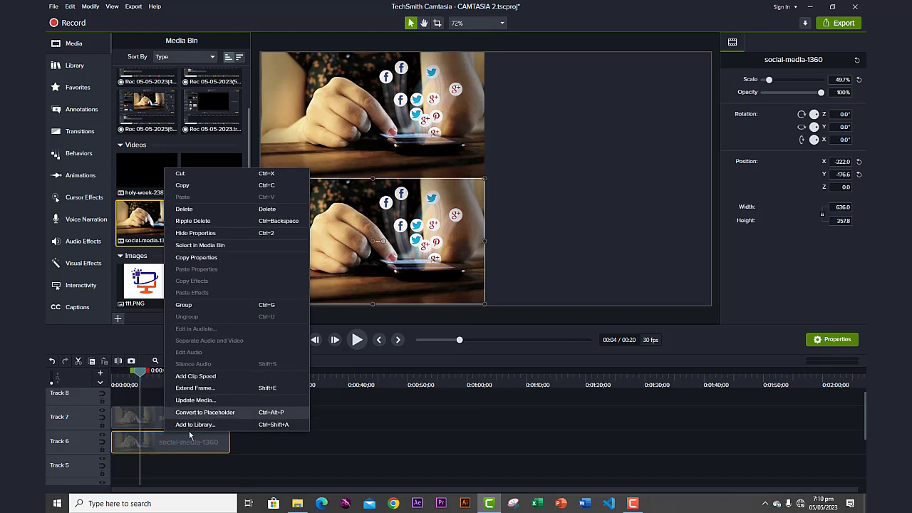
click(190, 376)
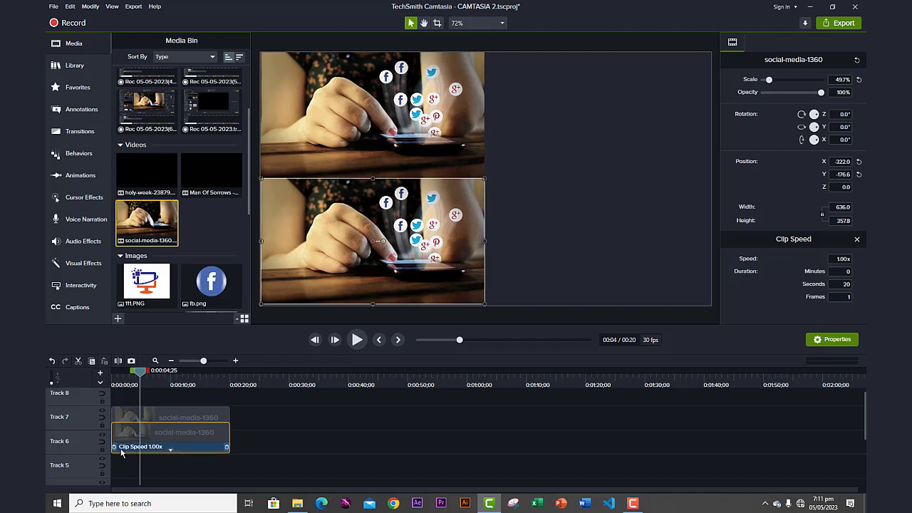
click(226, 446)
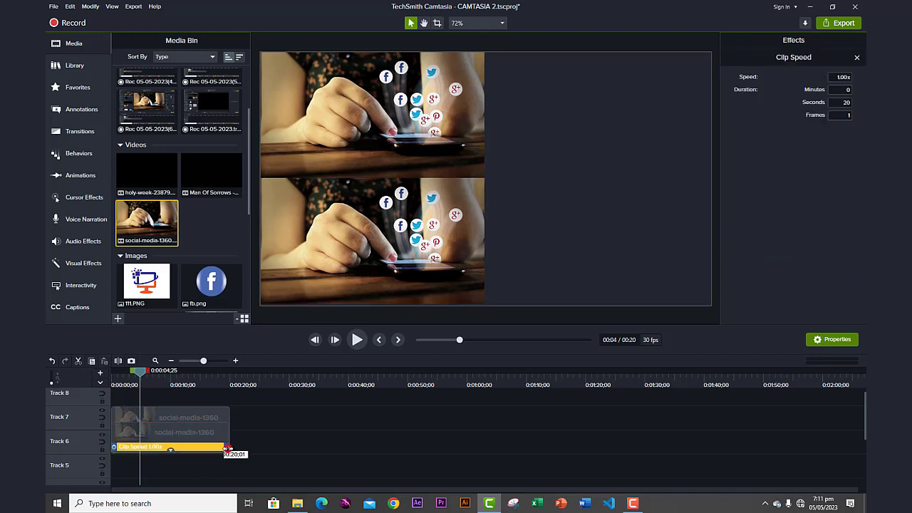
drag(228, 448, 149, 456)
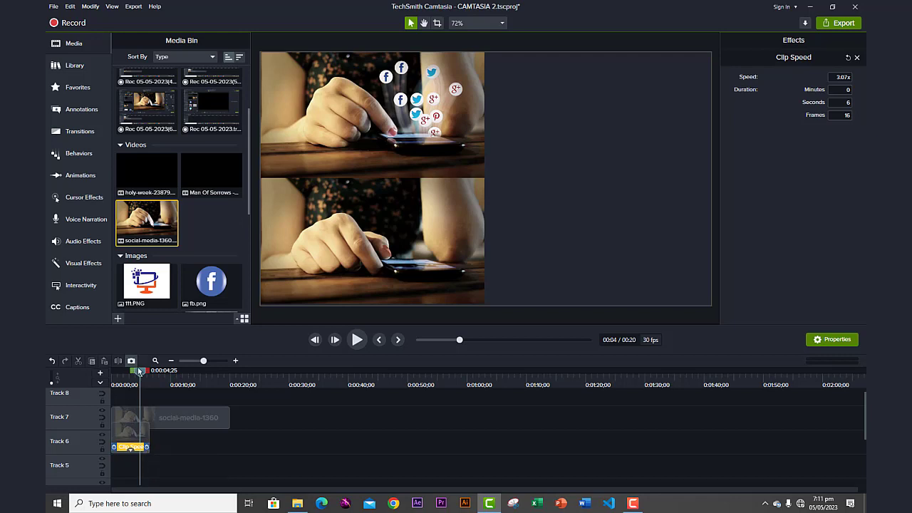
- Play both clips from the start for about three seconds to compare the normal and 3.07x speeds
drag(140, 376, 113, 385)
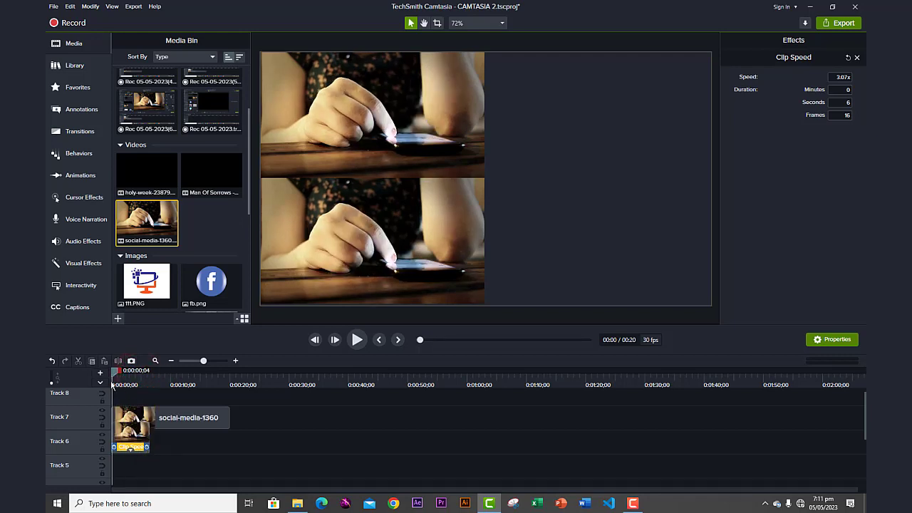
click(353, 257)
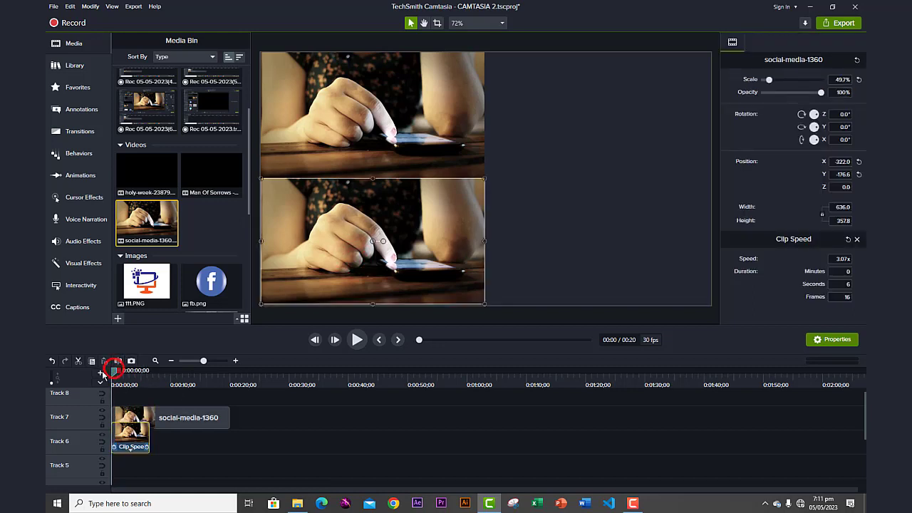
click(357, 340)
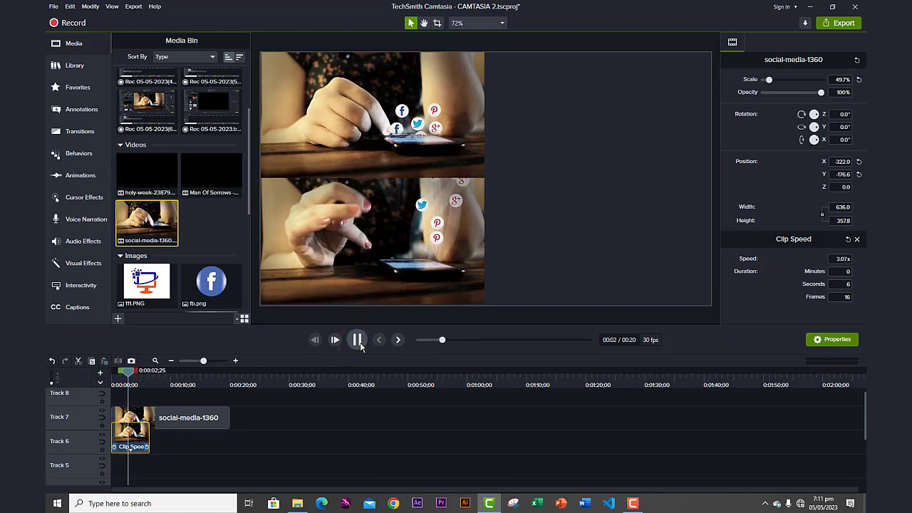
click(357, 340)
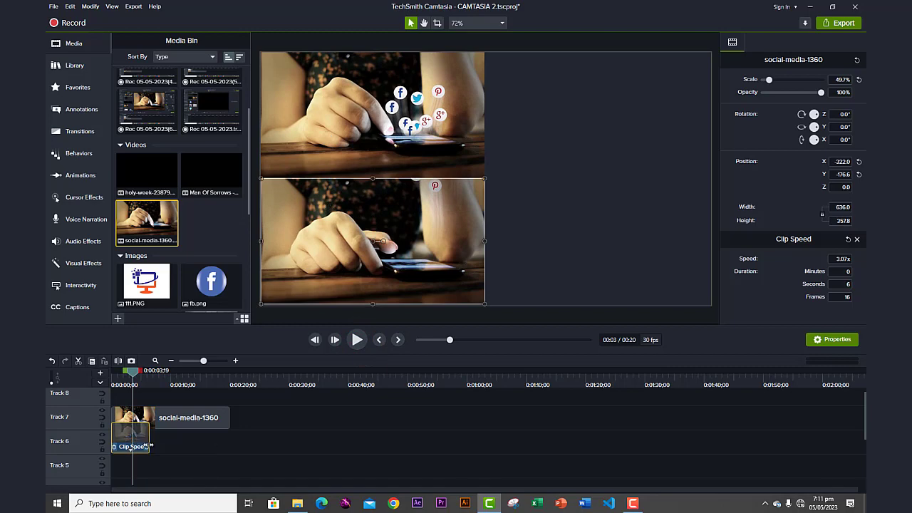
- Stretch the Track 6 clip's speed bar to 1.77x and on to 0.40x, about 49 seconds 24 frames long
click(141, 451)
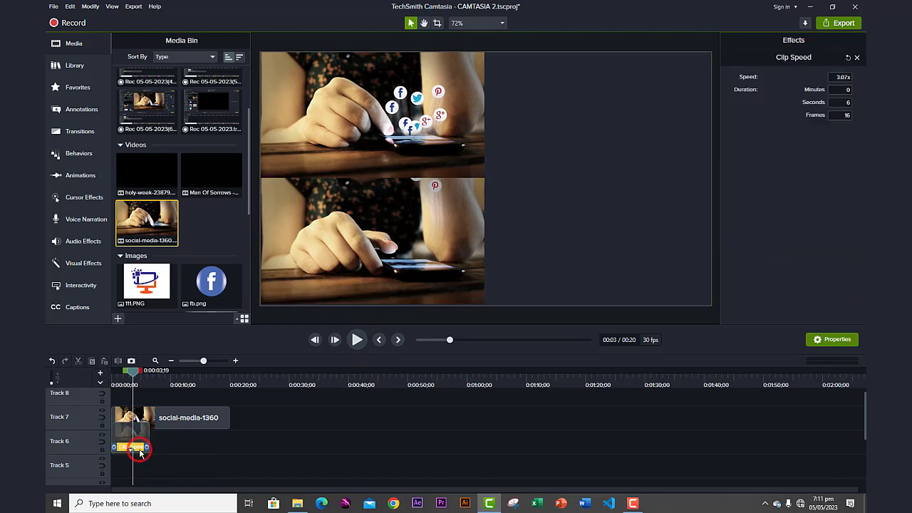
drag(148, 448, 175, 451)
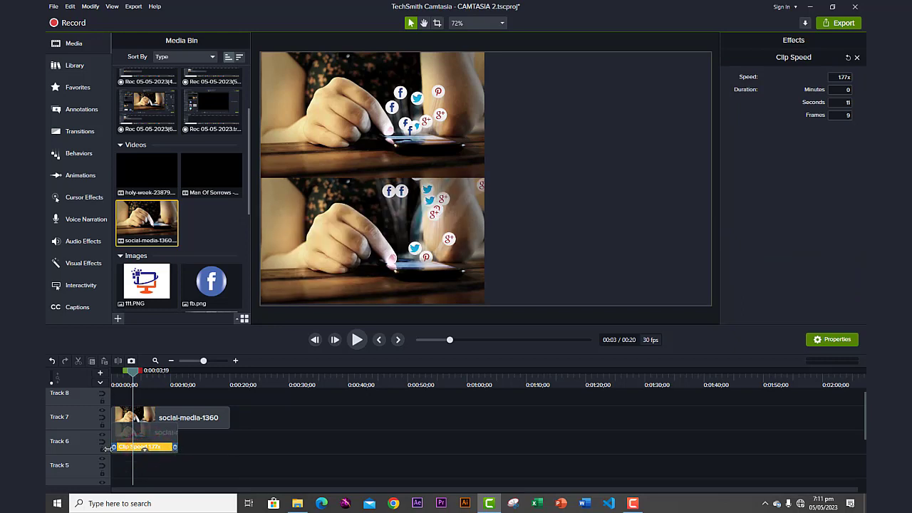
drag(180, 447, 405, 458)
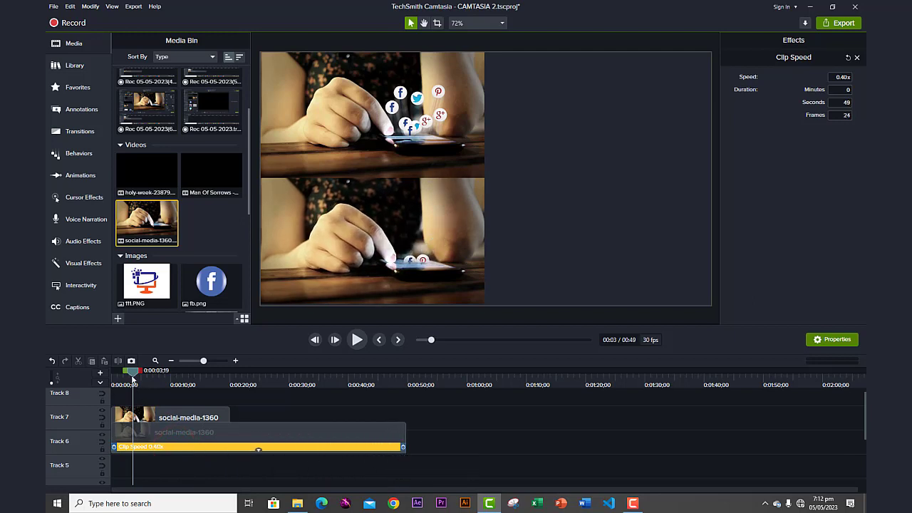
- Play both clips from the start for about eight seconds to compare the normal and 0.40x speeds
drag(134, 372, 115, 372)
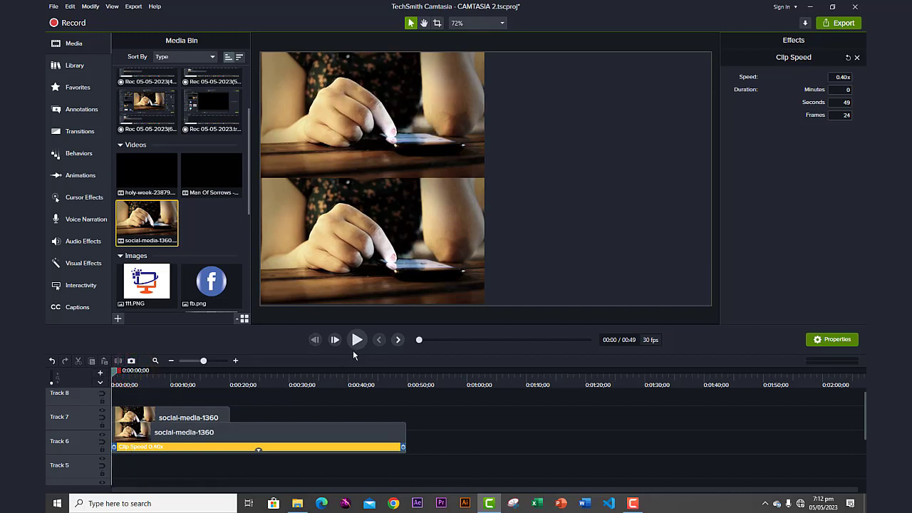
click(358, 340)
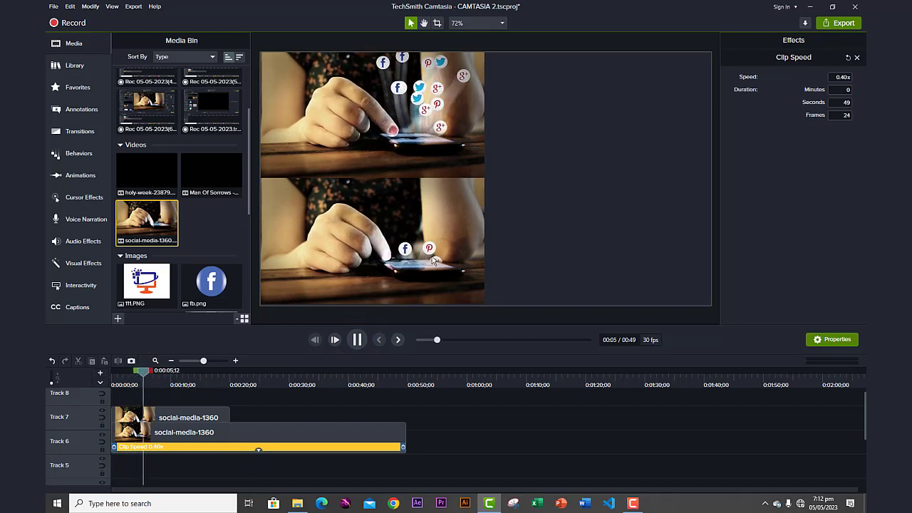
click(358, 345)
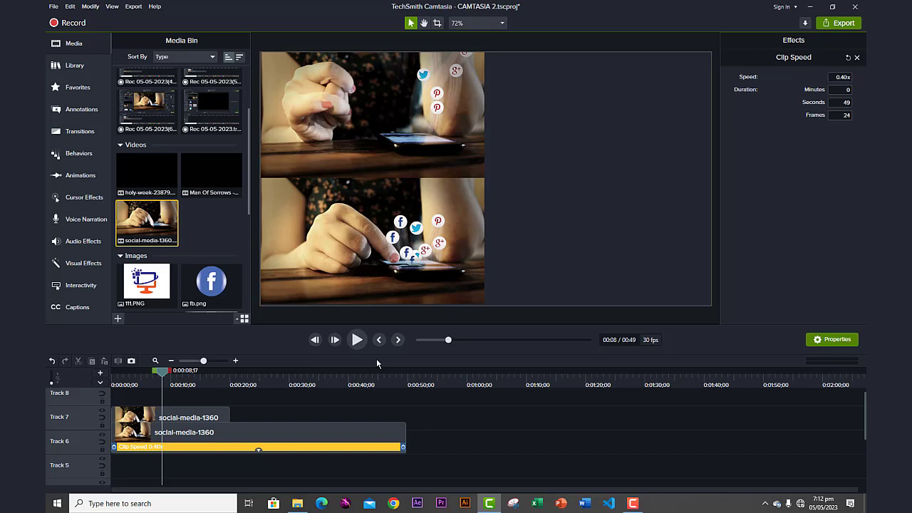
- Undo the clip speed changes on the Track 6 clip and delete that clip from the timeline
key(ctrl+z)
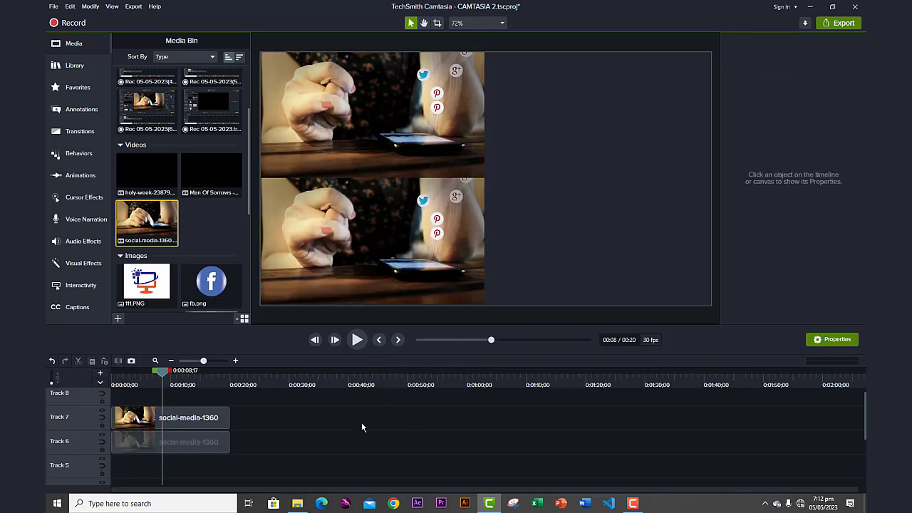
click(172, 435)
key(Delete)
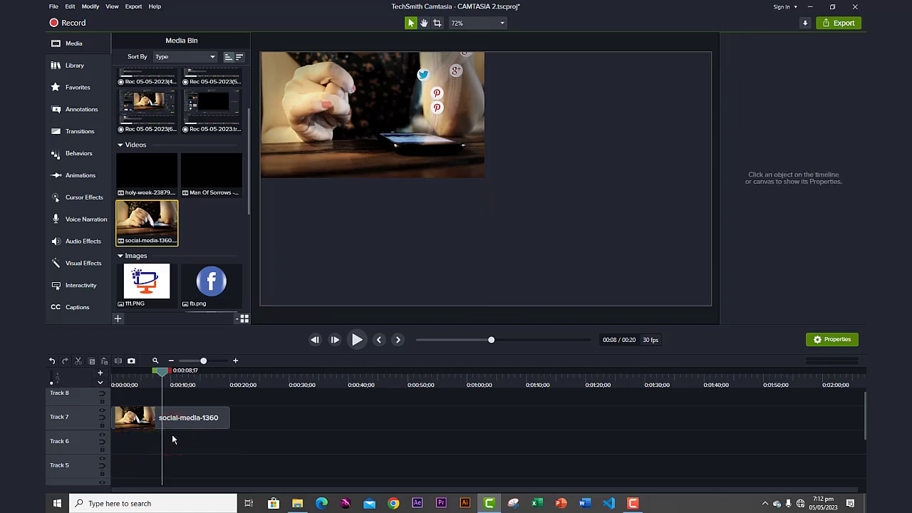
- Import the Pexels city street video (1860079, 960x540, 25fps) from the RESOURCES videos folder into the media bin
scroll(158, 228, down, 2)
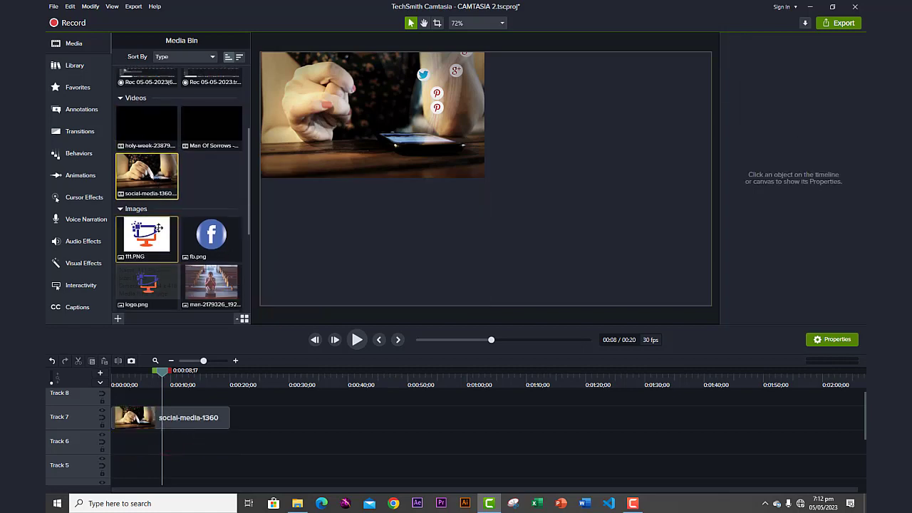
scroll(158, 228, down, 2)
scroll(158, 228, up, 4)
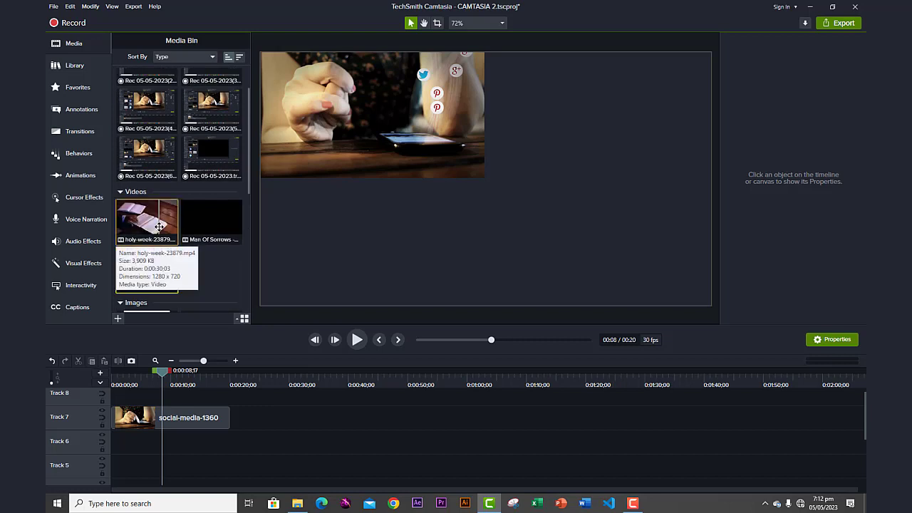
scroll(158, 226, up, 1)
scroll(158, 226, down, 2)
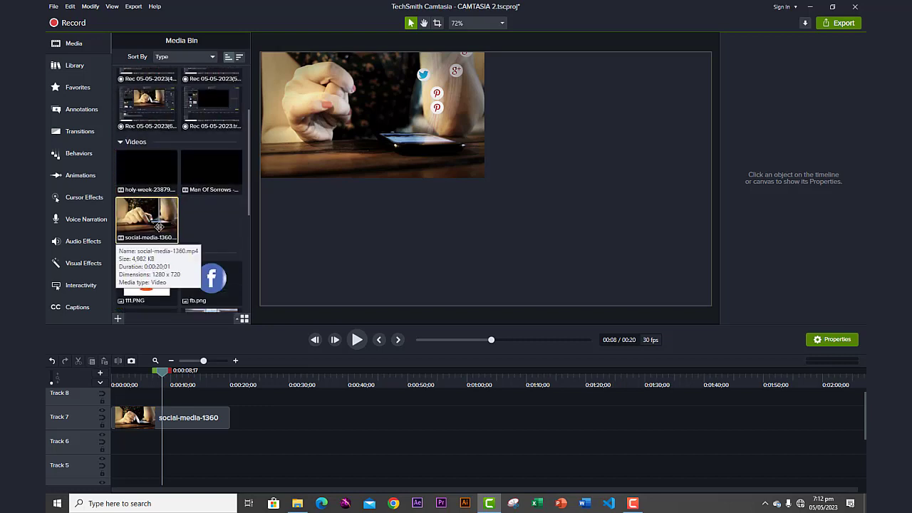
scroll(158, 226, down, 2)
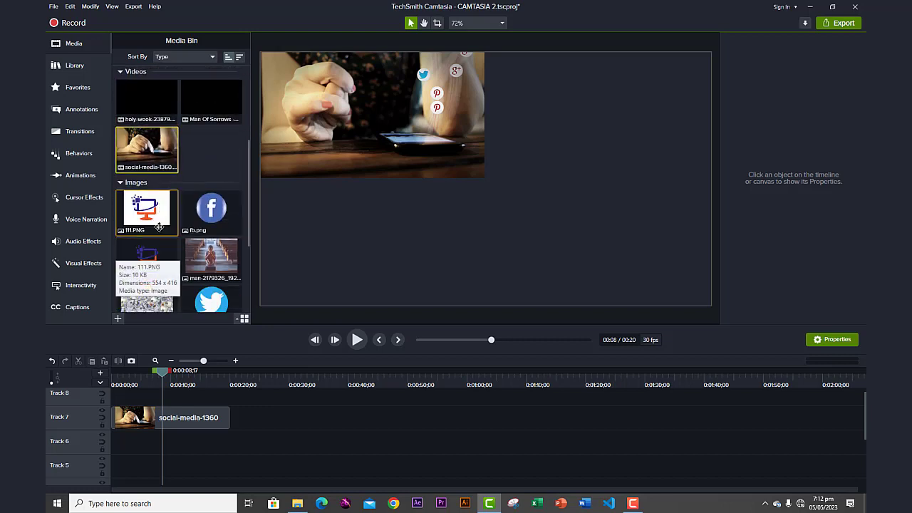
right_click(200, 136)
click(214, 139)
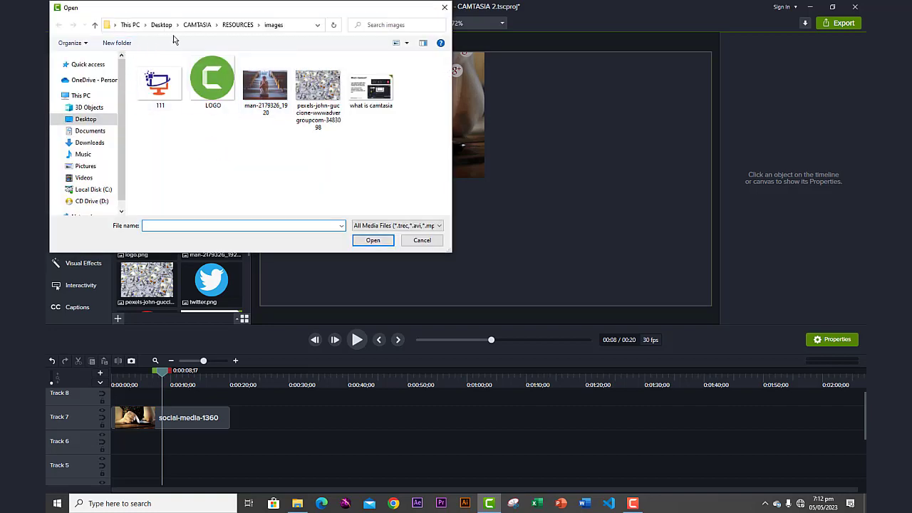
click(235, 26)
click(261, 97)
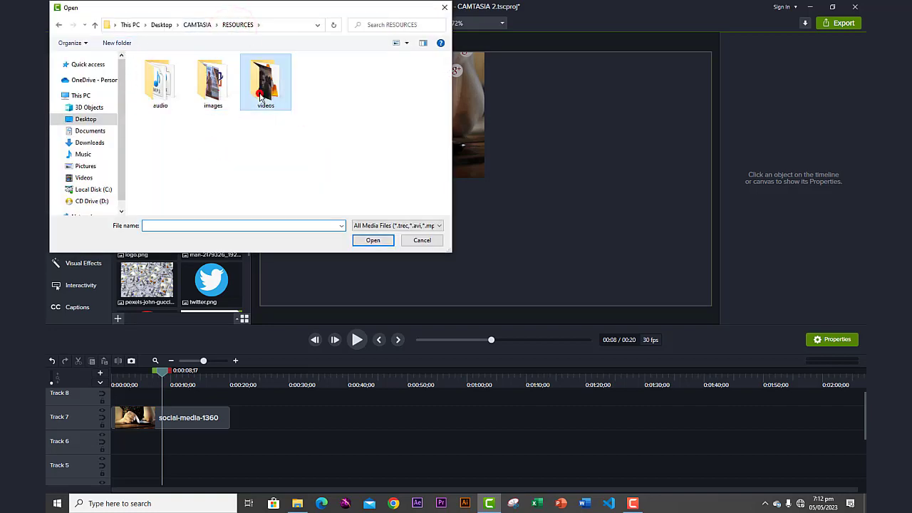
double_click(261, 97)
click(317, 100)
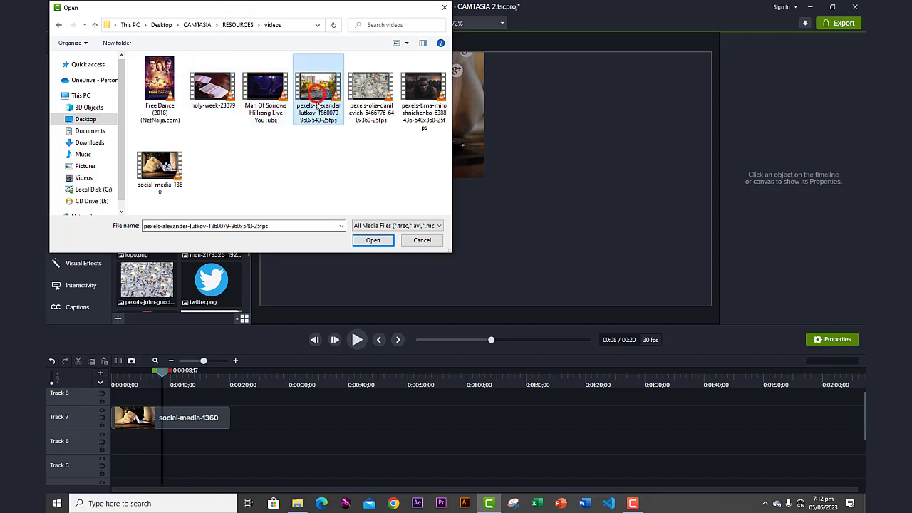
click(371, 240)
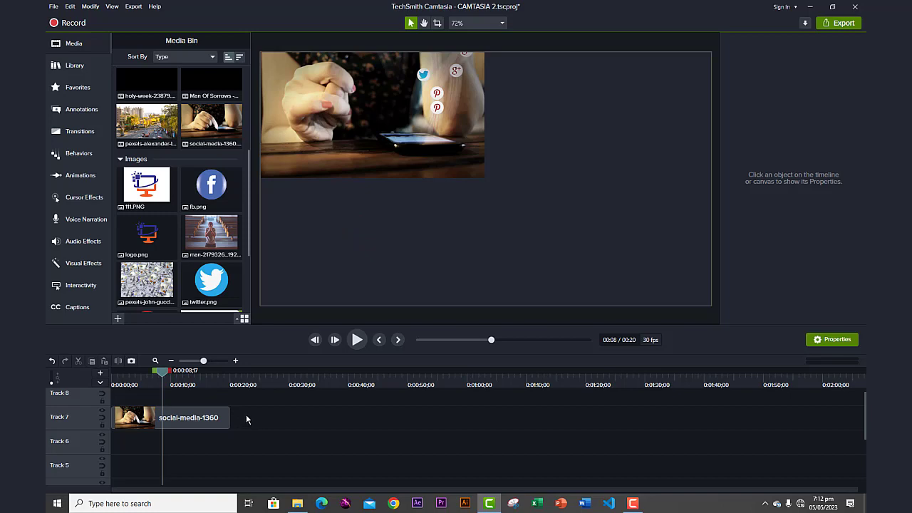
- Delete the social-media-1360 clip from Track 7 and add the imported street video at the start of Track 6
click(219, 418)
key(Delete)
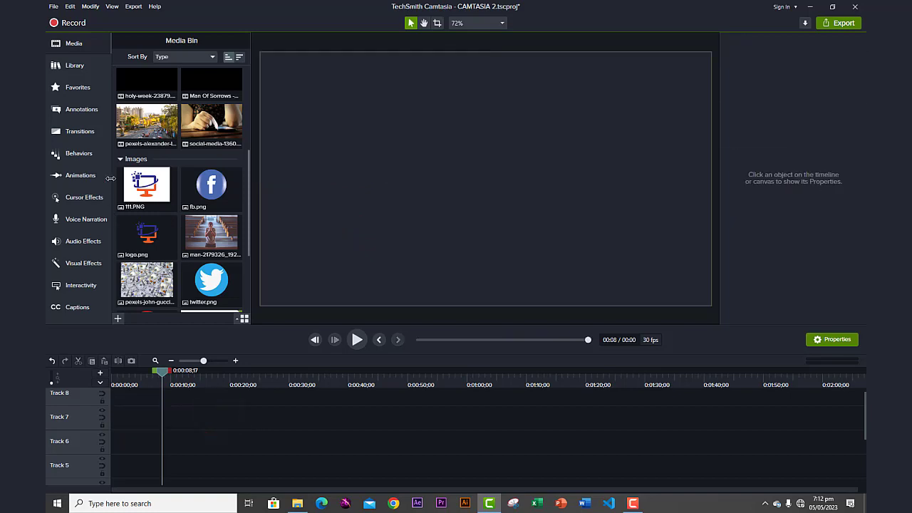
drag(147, 125, 107, 445)
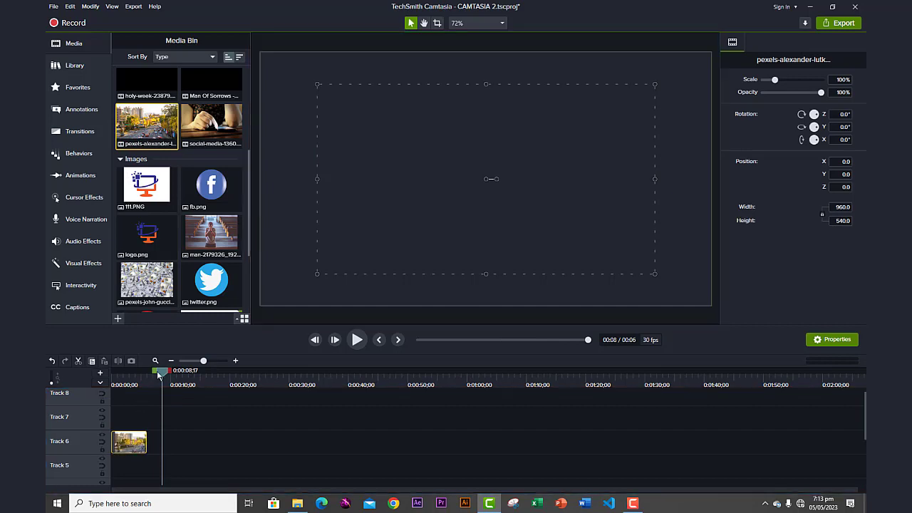
- Play the street video from the start to view the traffic at its normal speed
drag(148, 376, 84, 399)
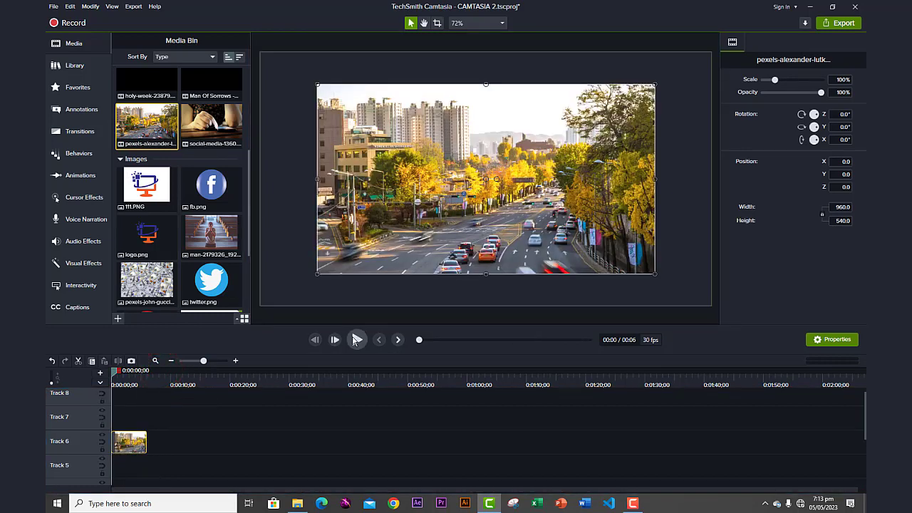
click(356, 340)
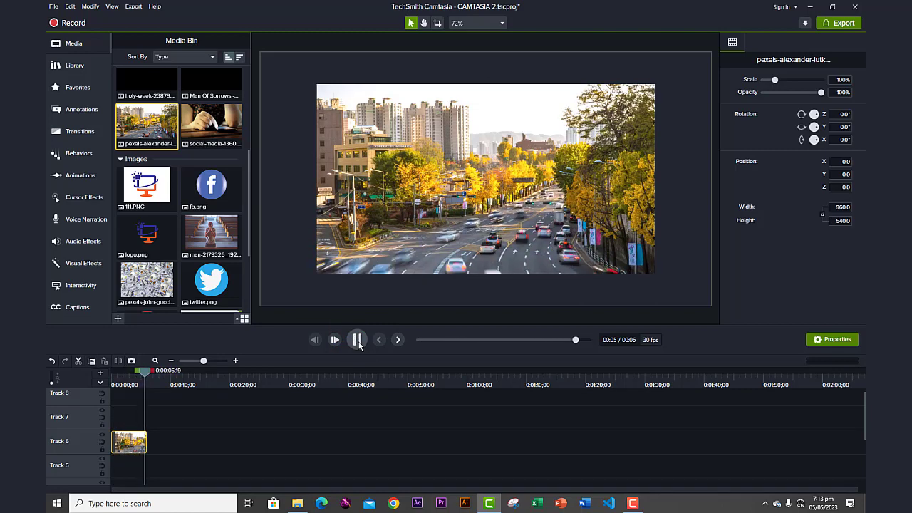
click(357, 340)
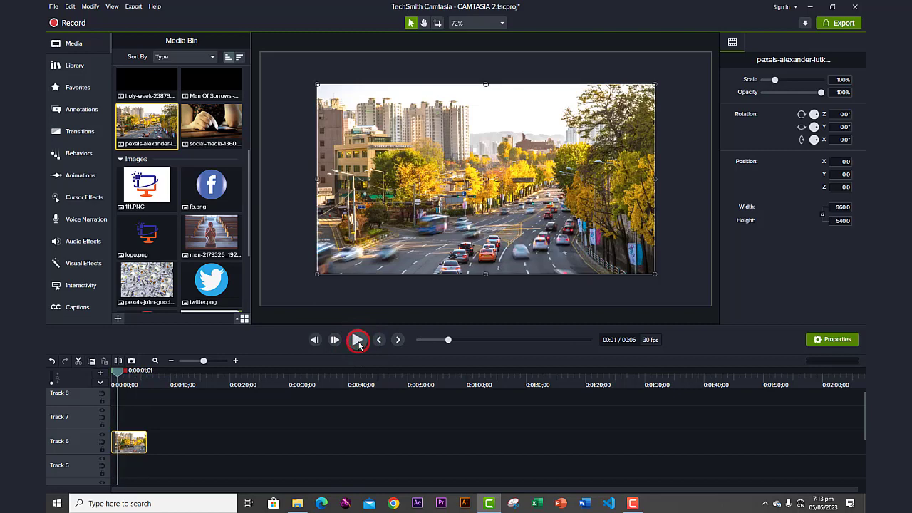
- Add Clip Speed to the street video on Track 6, stretch its speed bar to 0.15x, and preview it up to 0:00:07;14
right_click(131, 444)
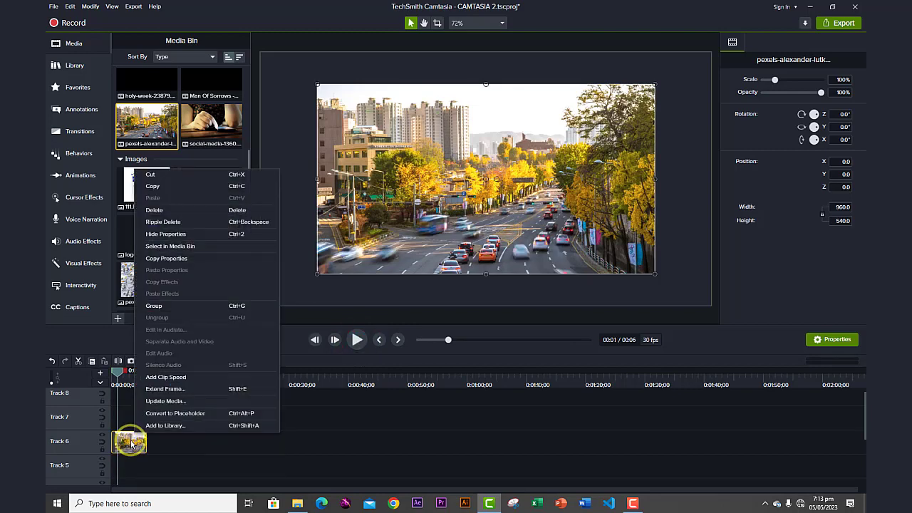
click(166, 378)
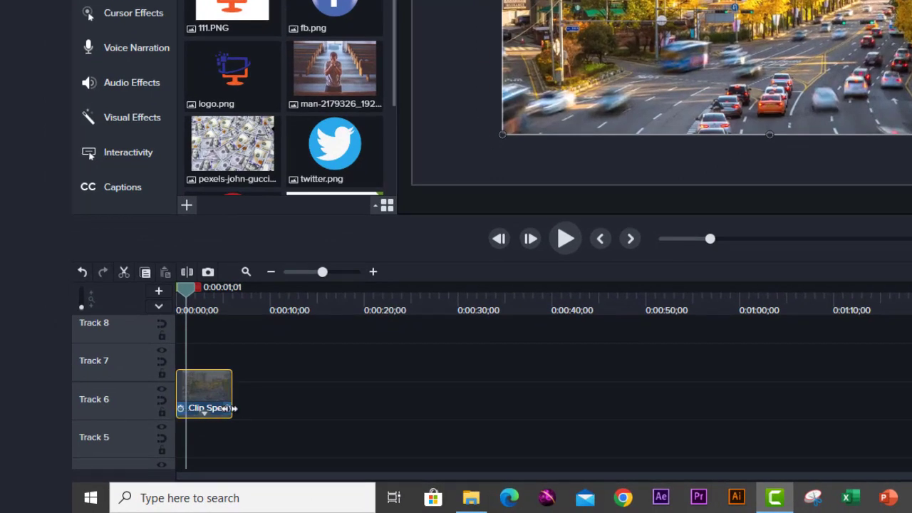
drag(234, 409, 547, 440)
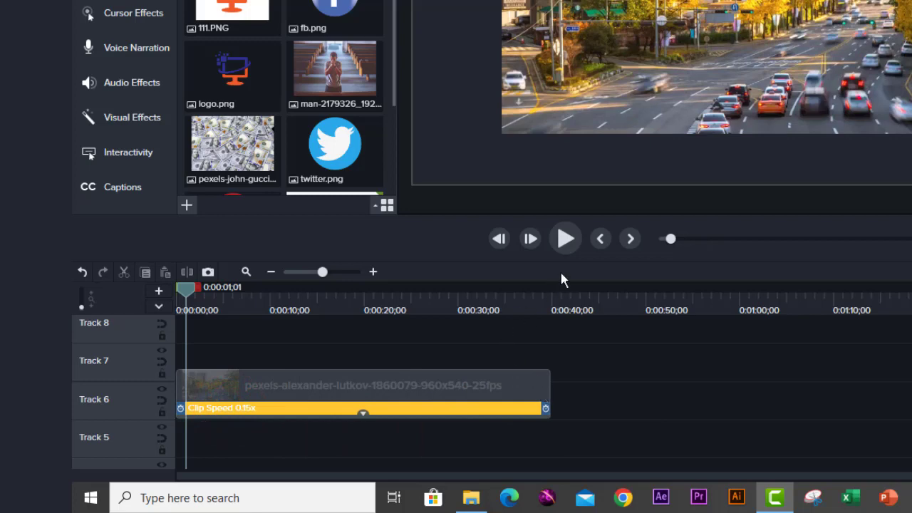
click(565, 239)
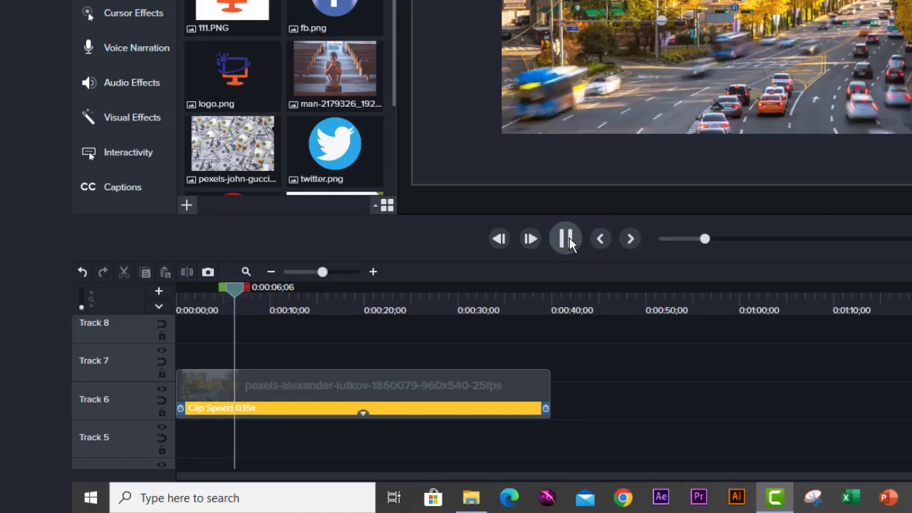
click(566, 239)
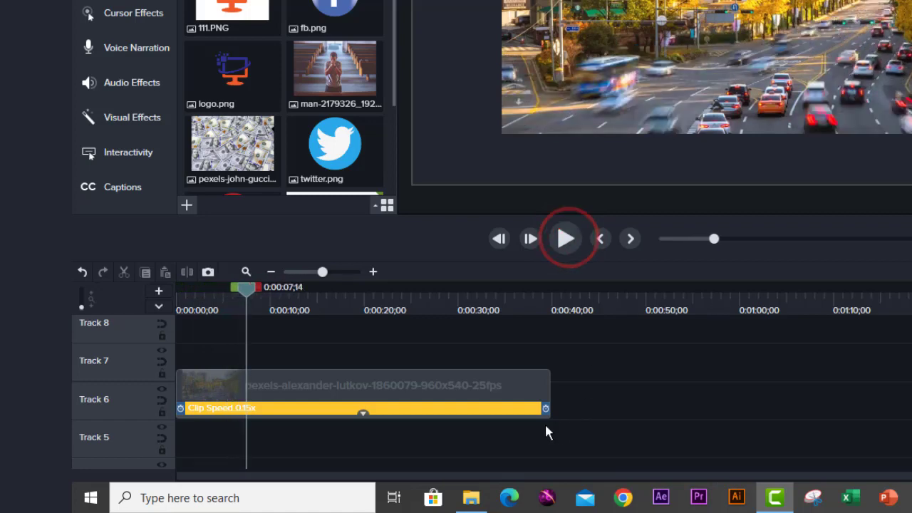
- Stretch the Clip Speed bar of the street video on Track 6 to 0.09x and preview it up to 0:00:10;21
drag(546, 408, 834, 424)
click(567, 240)
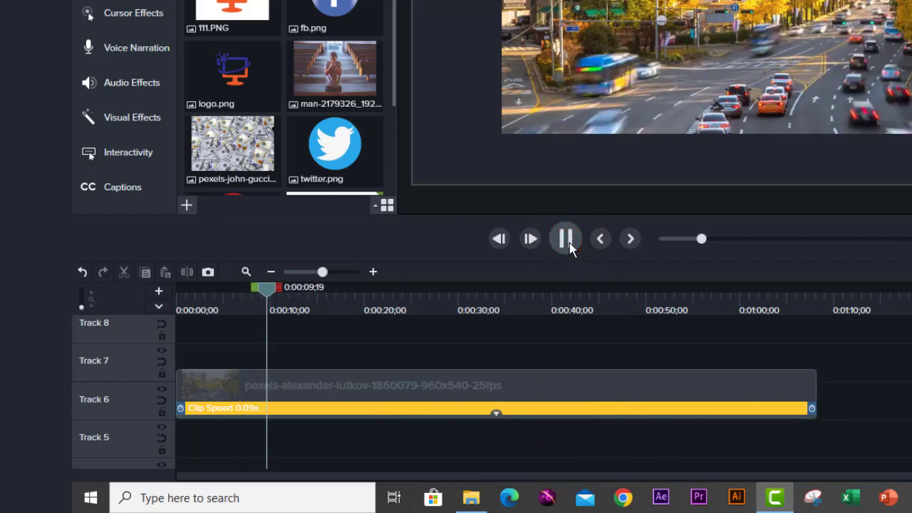
click(569, 242)
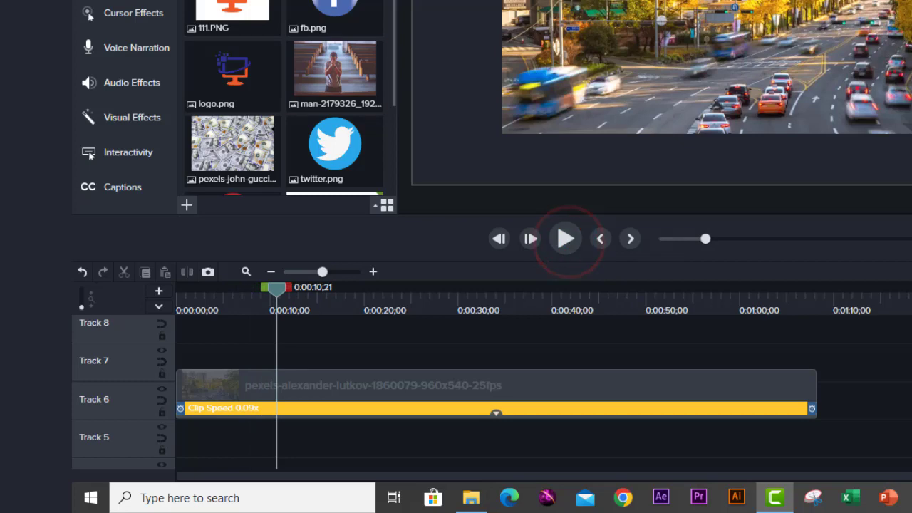
- Add an unmodified copy of the street video to Track 7 starting at about 0:00:02, and hide Track 6
drag(228, 6, 186, 390)
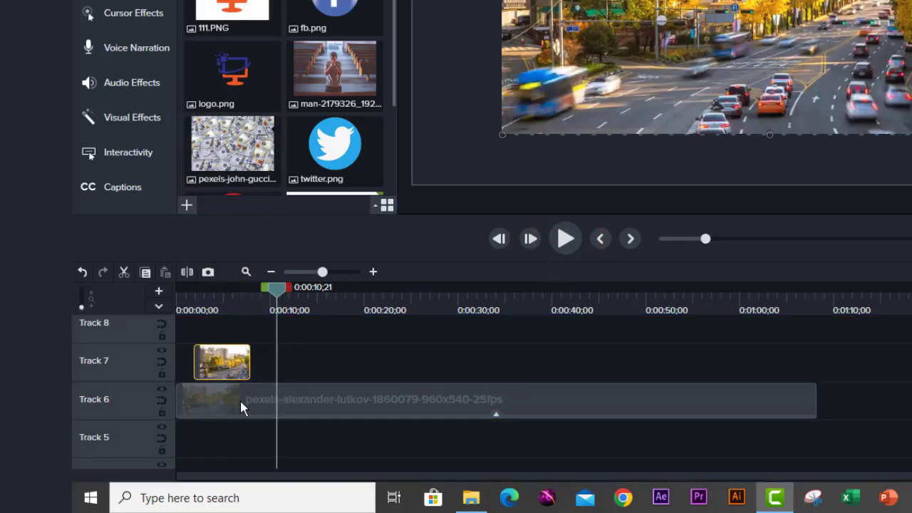
click(209, 391)
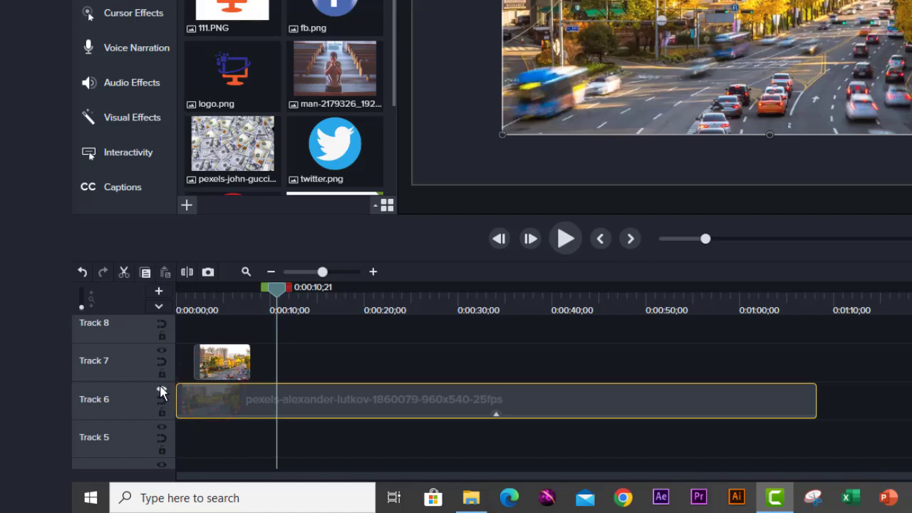
click(161, 391)
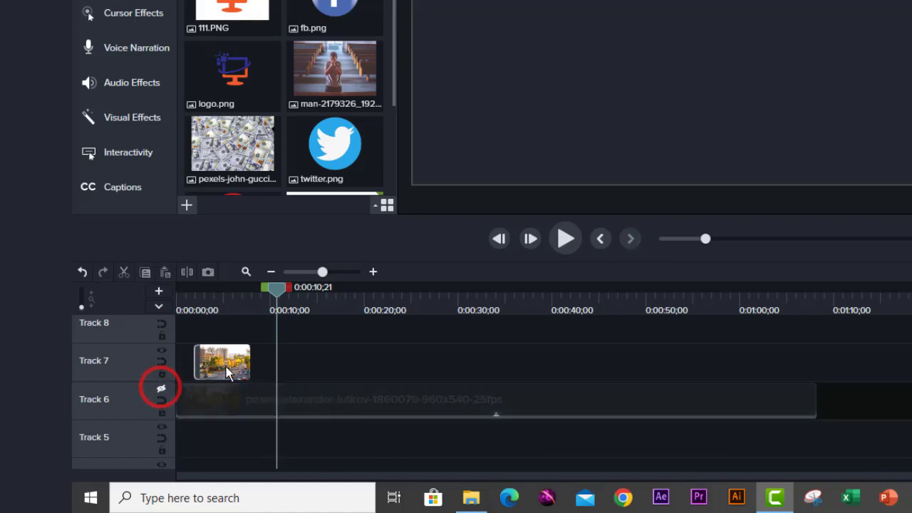
- Play the street video copy on Track 7 from near its start up to 0:00:03;27 to view its normal speed
drag(277, 286, 216, 313)
click(563, 239)
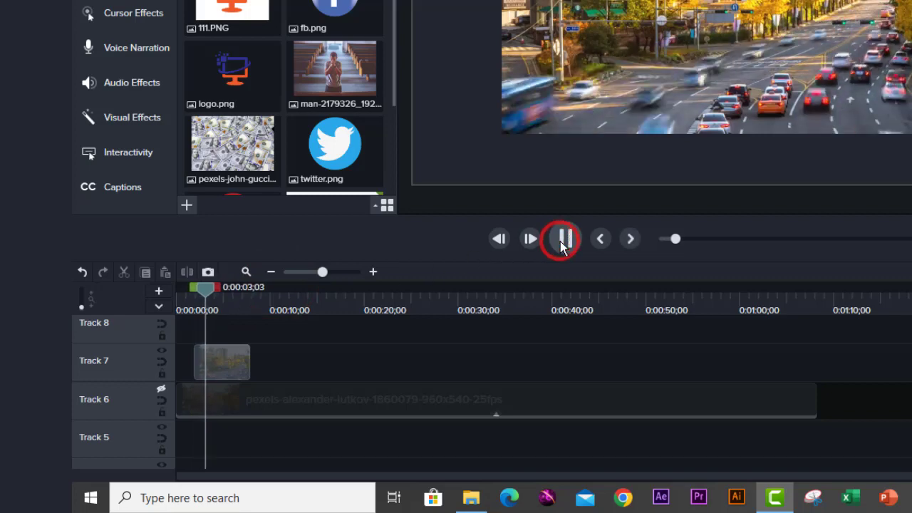
click(563, 239)
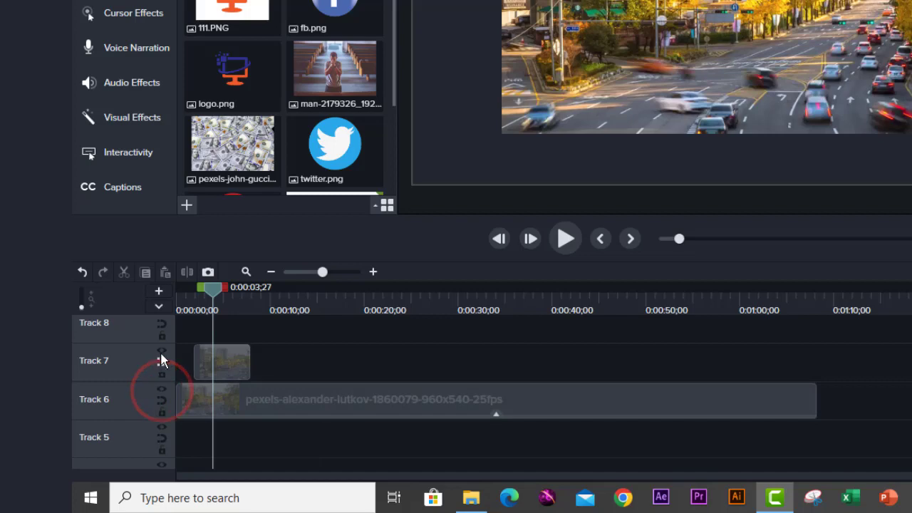
- Show Track 6, hide Track 7, and play the slowed street video from 0:00:03;27 to 0:00:07;29 for comparison
click(161, 350)
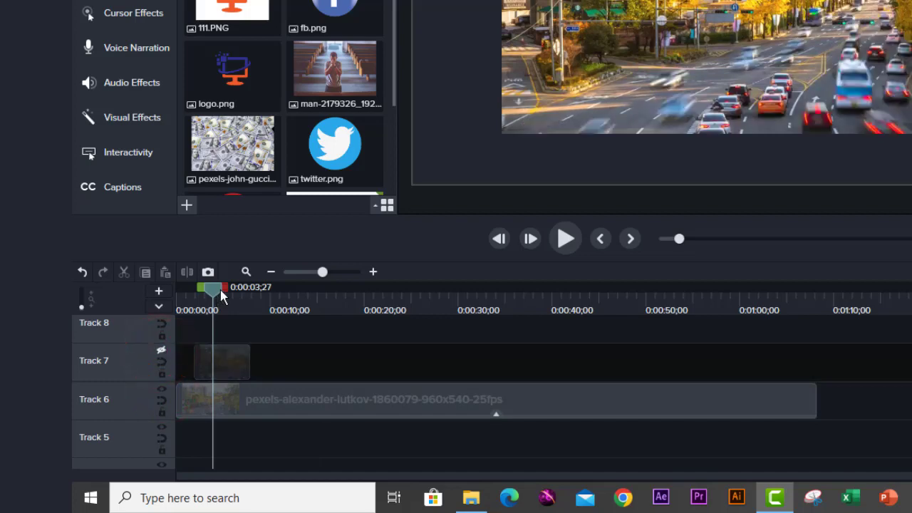
click(560, 238)
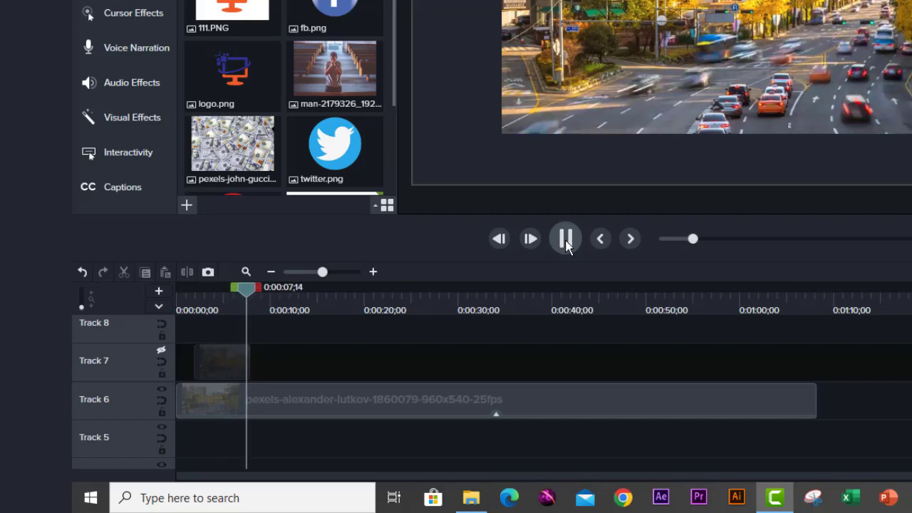
click(566, 241)
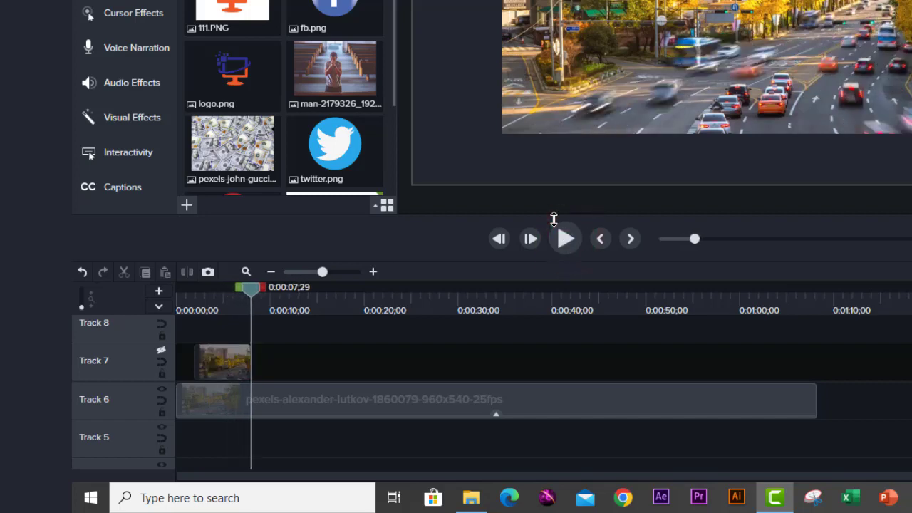